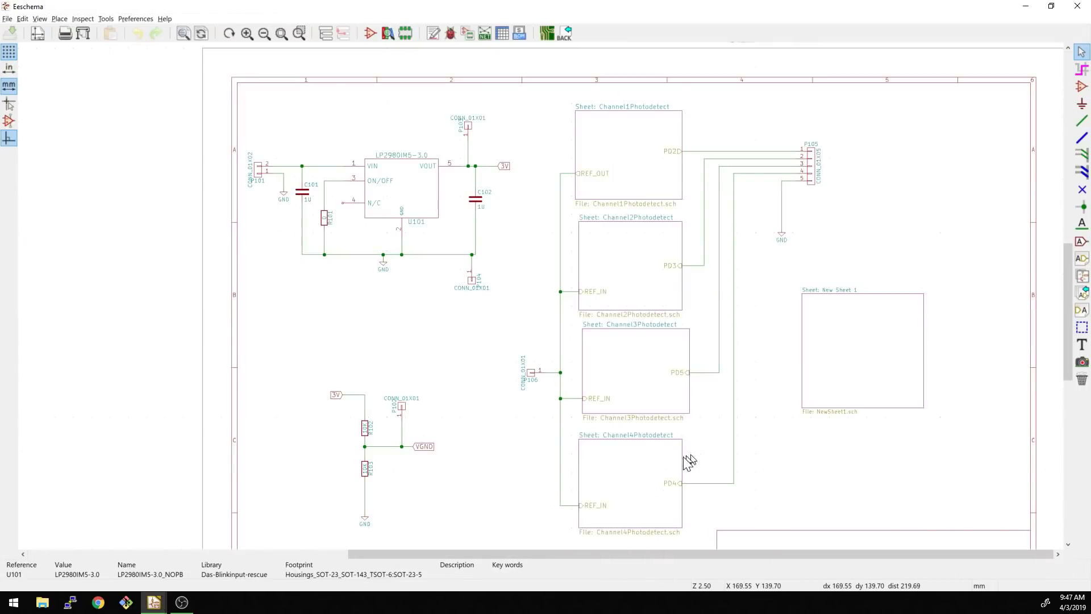
- Pan and zoom the schematic to bring the U101 regulator circuit into view
{"action": "scroll", "coordinate": [590, 378], "scroll_direction": "down", "scroll_amount": 5}
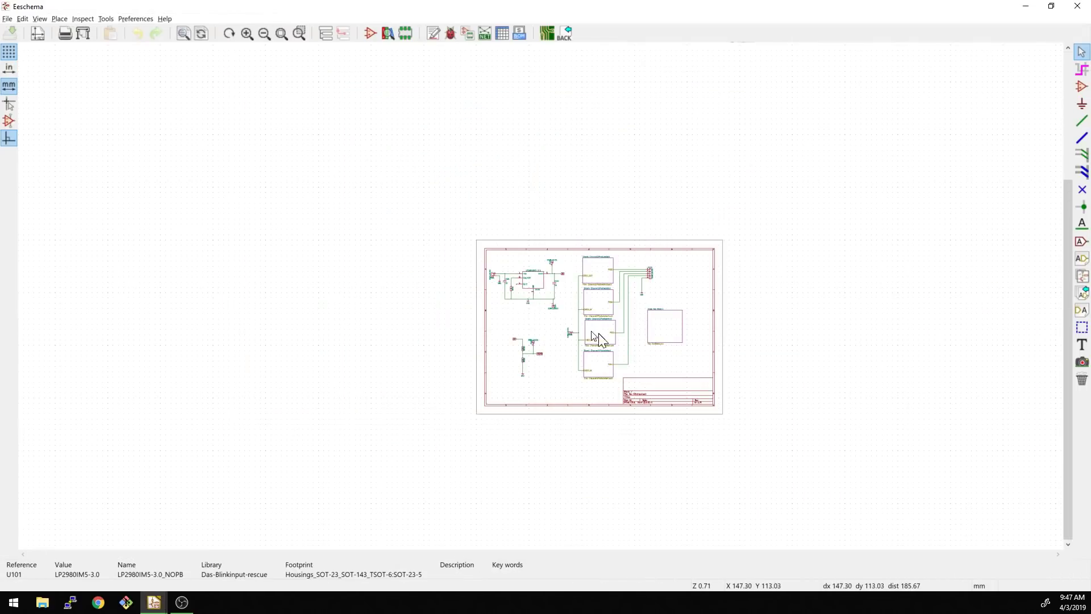
{"action": "scroll", "coordinate": [589, 378], "scroll_direction": "up", "scroll_amount": 5}
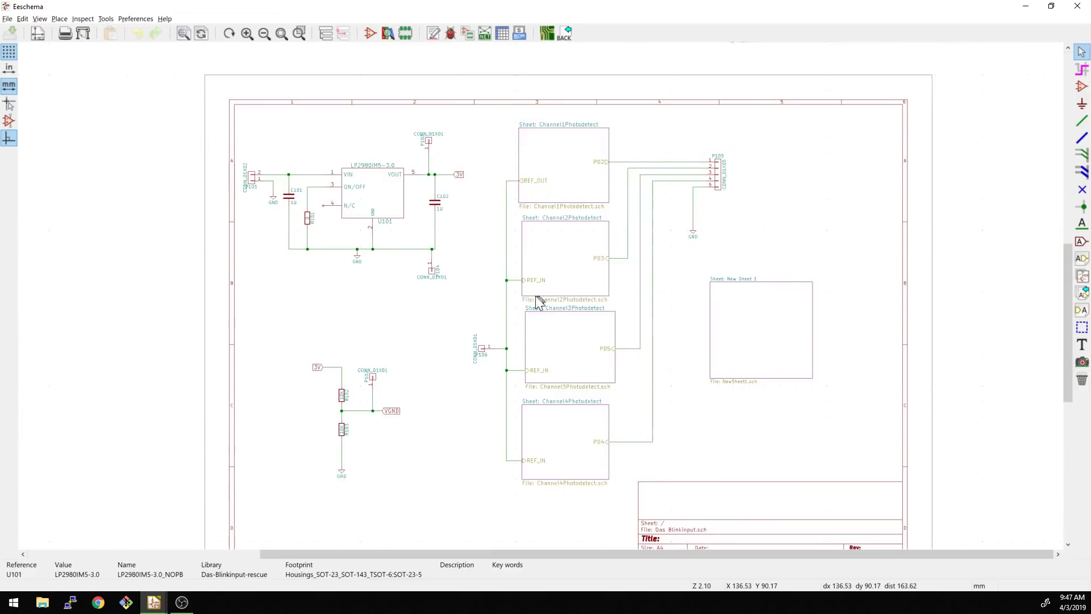
{"action": "middle_click_drag", "start_coordinate": [583, 301], "coordinate": [544, 261]}
{"action": "scroll", "coordinate": [540, 299], "scroll_direction": "up", "scroll_amount": 4}
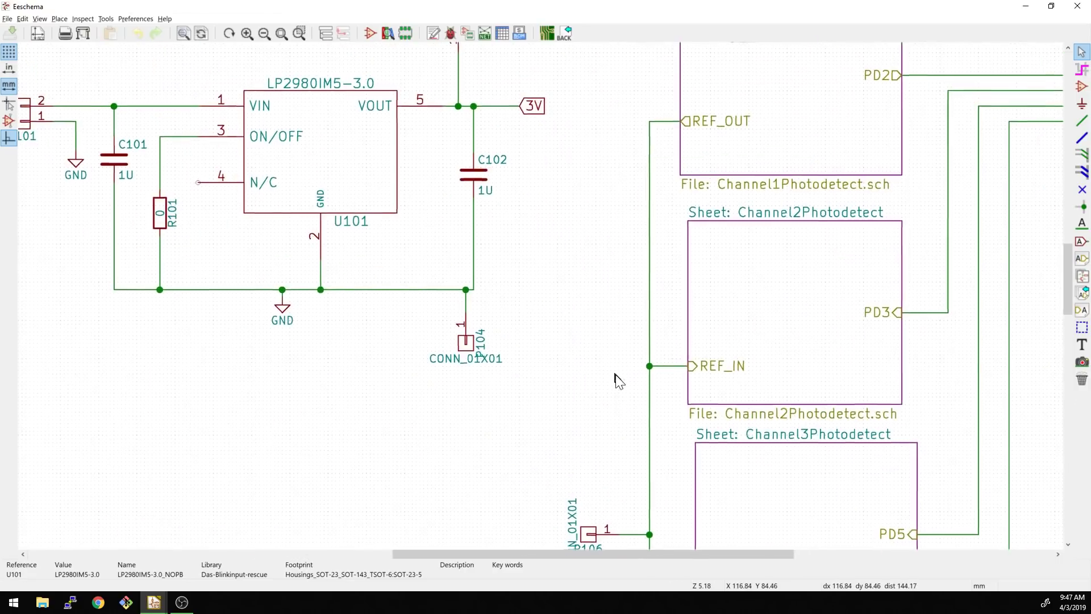
- Review U101's Symbol Properties and Spice model, then close both dialogs unchanged
{"action": "double_click", "coordinate": [339, 164]}
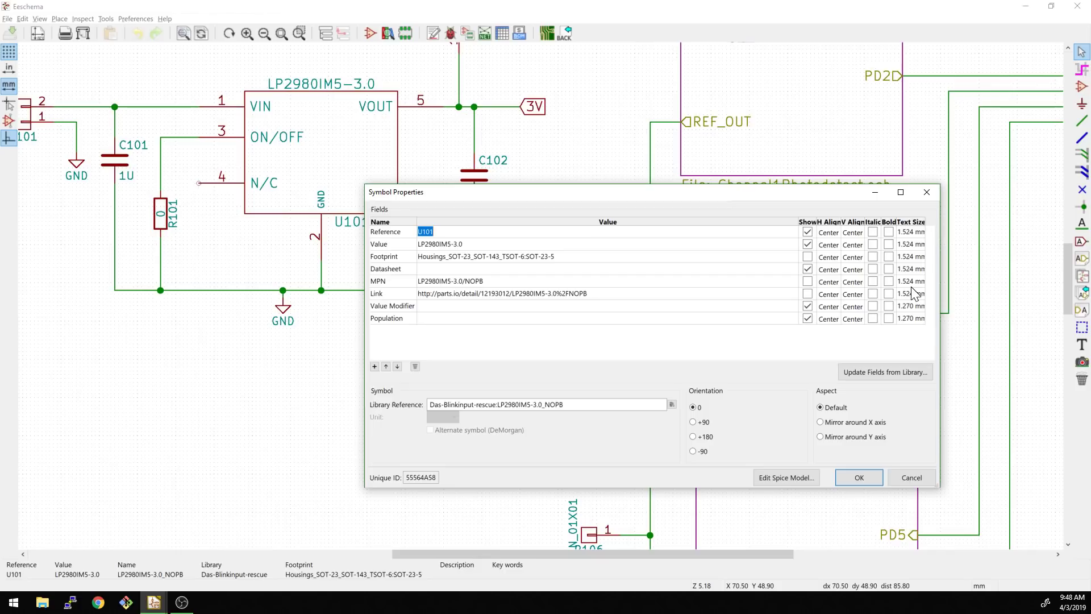
{"action": "left_click", "coordinate": [787, 478]}
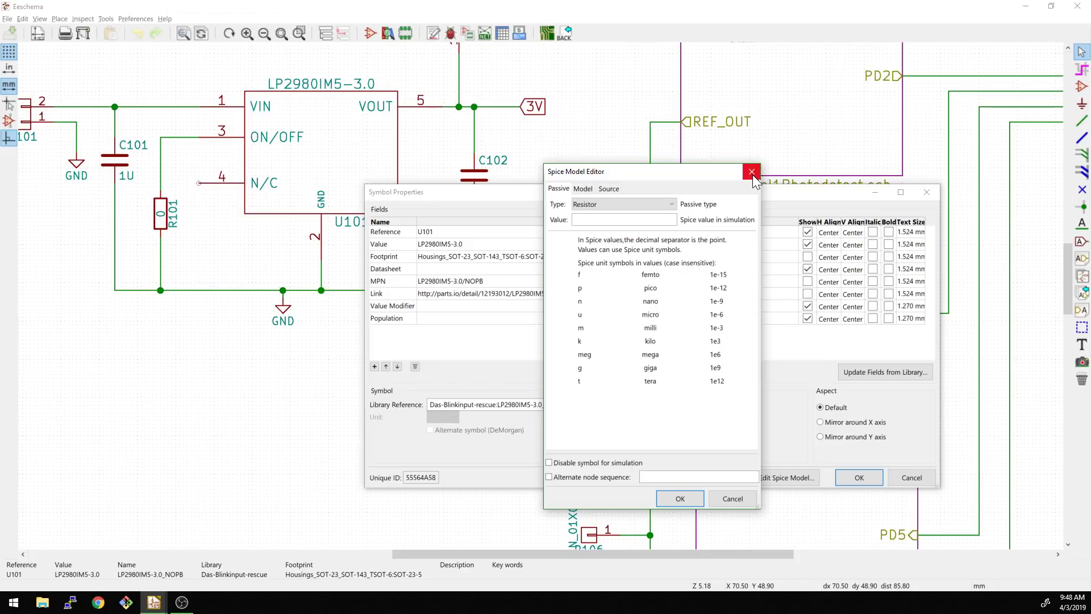
{"action": "left_click", "coordinate": [752, 172]}
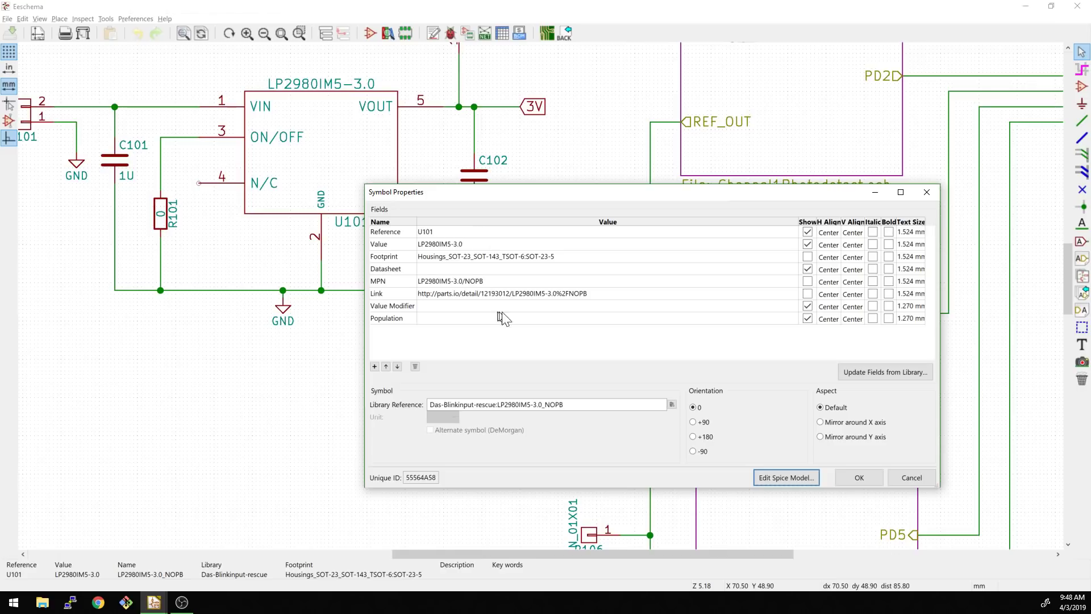
{"action": "left_click_drag", "start_coordinate": [590, 188], "coordinate": [437, 169]}
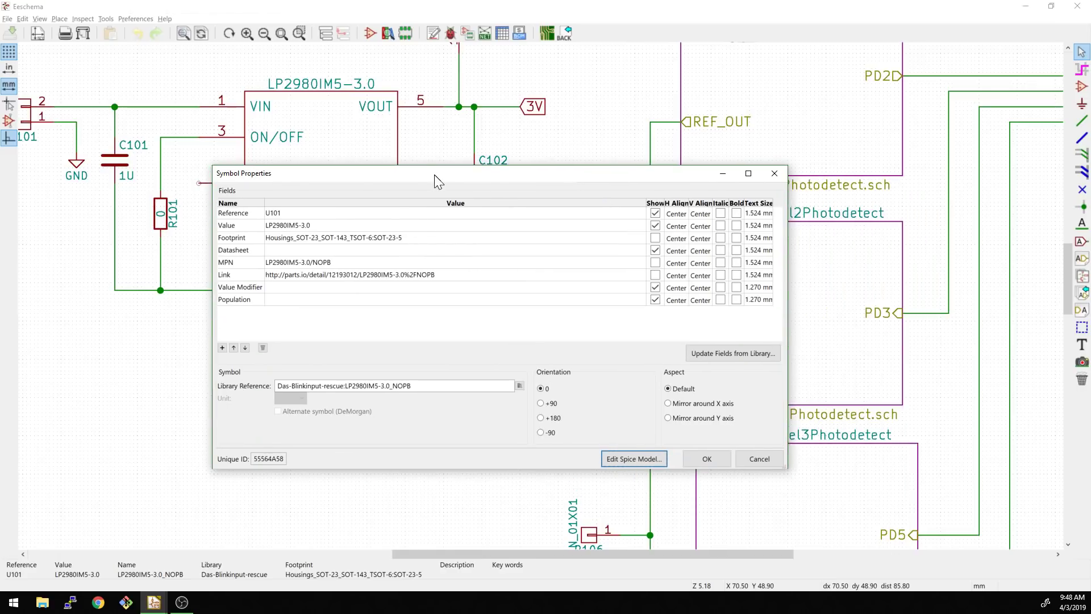
{"action": "left_click", "coordinate": [770, 177]}
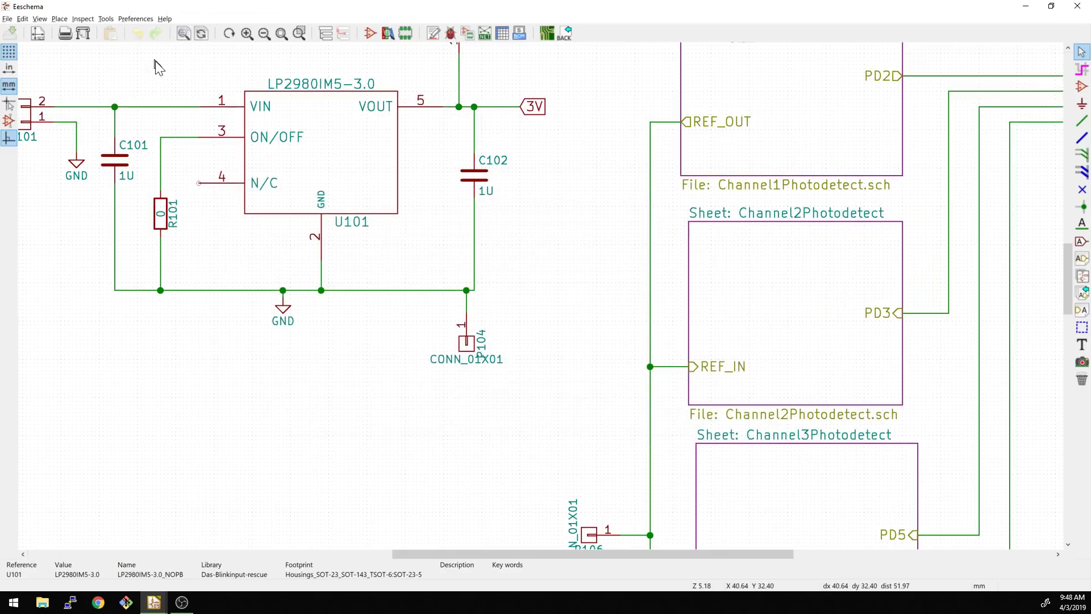
{"action": "scroll", "coordinate": [204, 120], "scroll_direction": "down", "scroll_amount": 1}
{"action": "scroll", "coordinate": [545, 305], "scroll_direction": "down", "scroll_amount": 5}
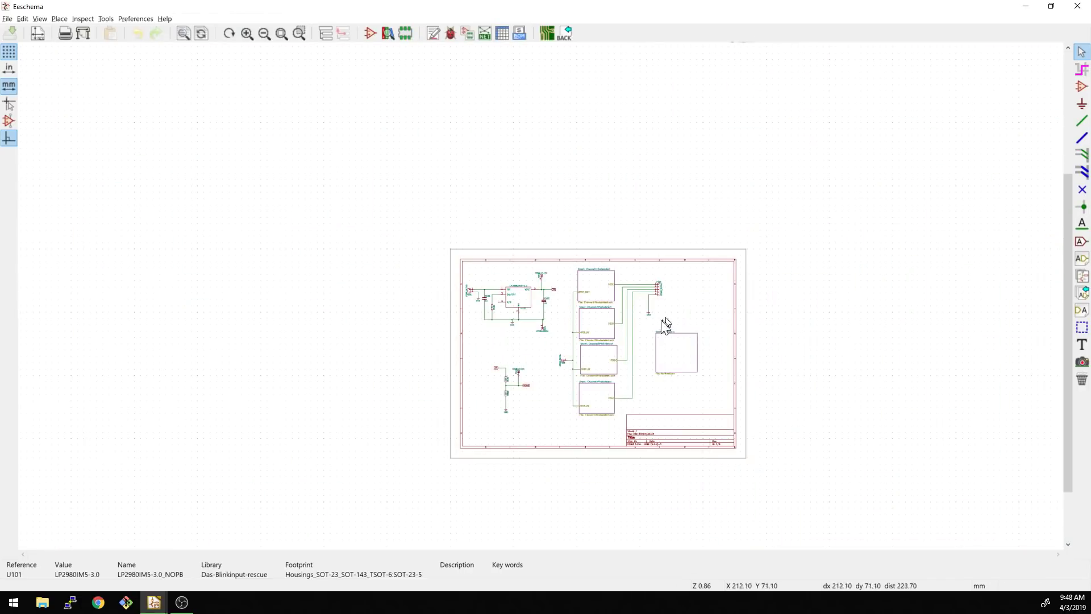
{"action": "scroll", "coordinate": [543, 303], "scroll_direction": "up", "scroll_amount": 3}
{"action": "scroll", "coordinate": [541, 296], "scroll_direction": "up", "scroll_amount": 5}
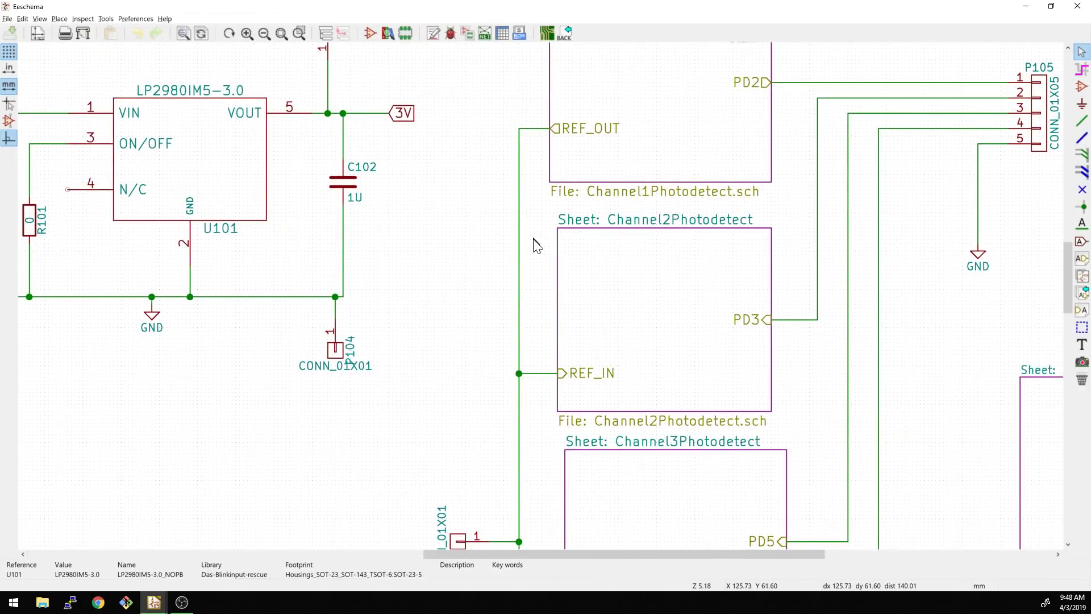
- Switch to Pcbnew at U101 and pan and zoom around the top of the board
{"action": "key", "text": "alt+Tab"}
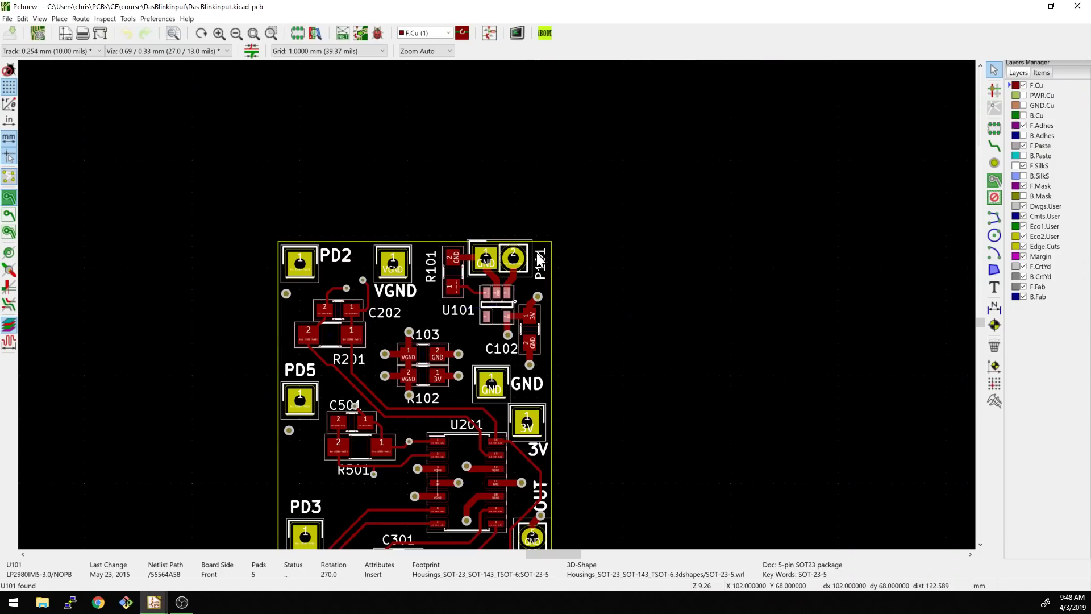
{"action": "middle_click_drag", "start_coordinate": [599, 269], "coordinate": [628, 222]}
{"action": "middle_click_drag", "start_coordinate": [594, 291], "coordinate": [580, 232]}
{"action": "middle_click_drag", "start_coordinate": [677, 244], "coordinate": [649, 239]}
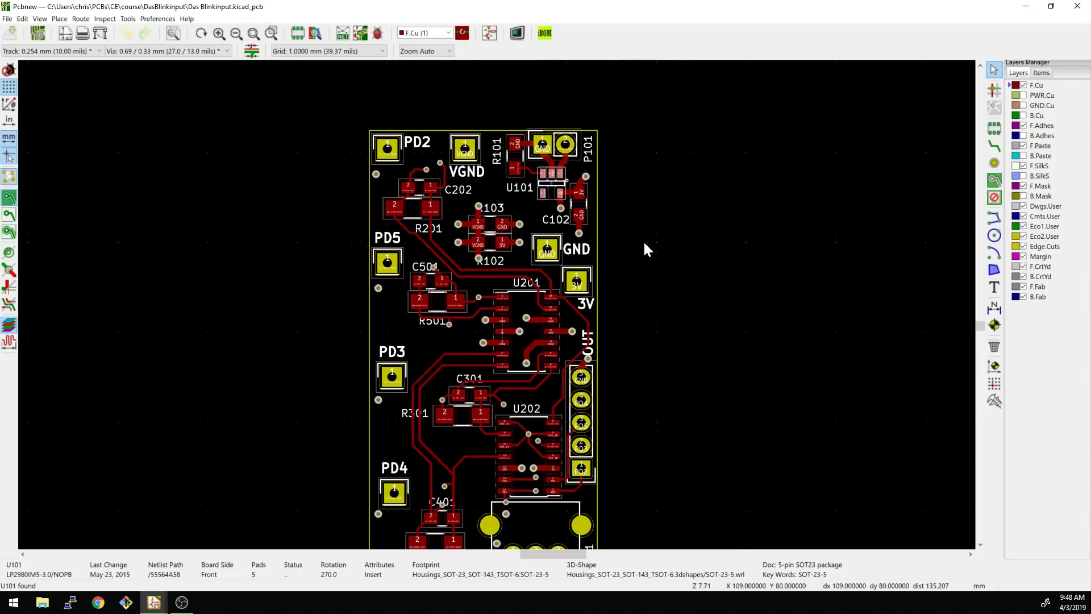
{"action": "scroll", "coordinate": [643, 240], "scroll_direction": "up", "scroll_amount": 1}
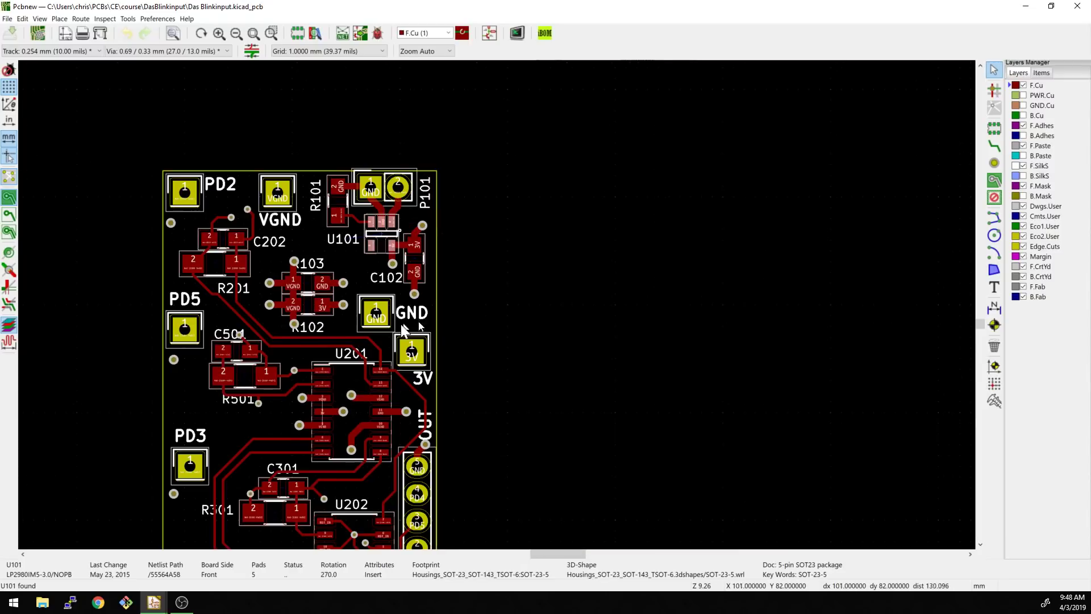
{"action": "middle_click_drag", "start_coordinate": [401, 324], "coordinate": [663, 305]}
{"action": "scroll", "coordinate": [663, 305], "scroll_direction": "up", "scroll_amount": 1}
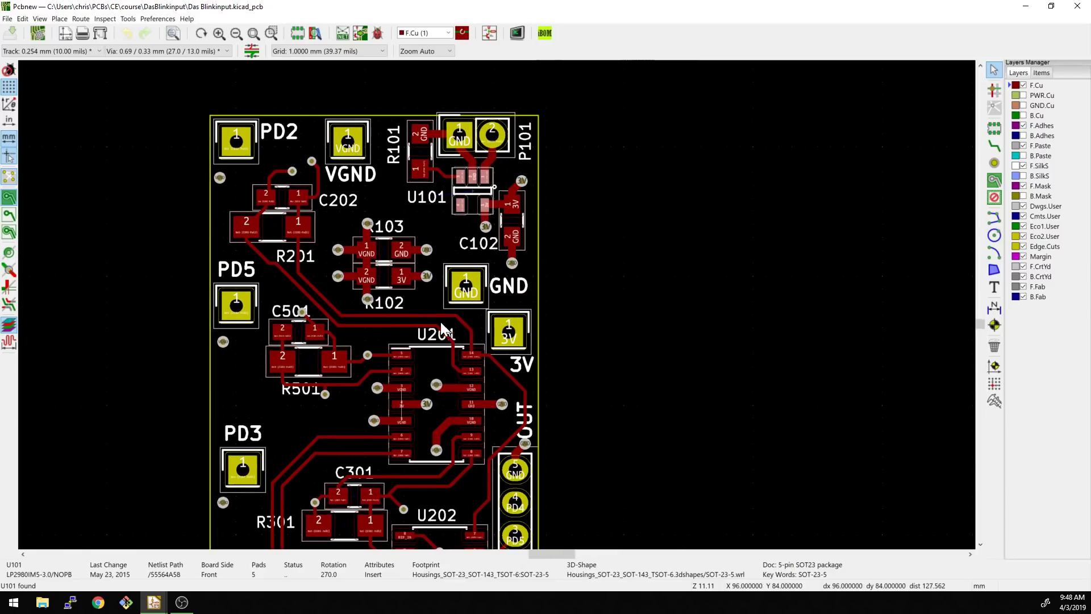
- Browse the Place and File menus, closing each without running a command
{"action": "left_click", "coordinate": [59, 18]}
{"action": "left_click", "coordinate": [637, 188]}
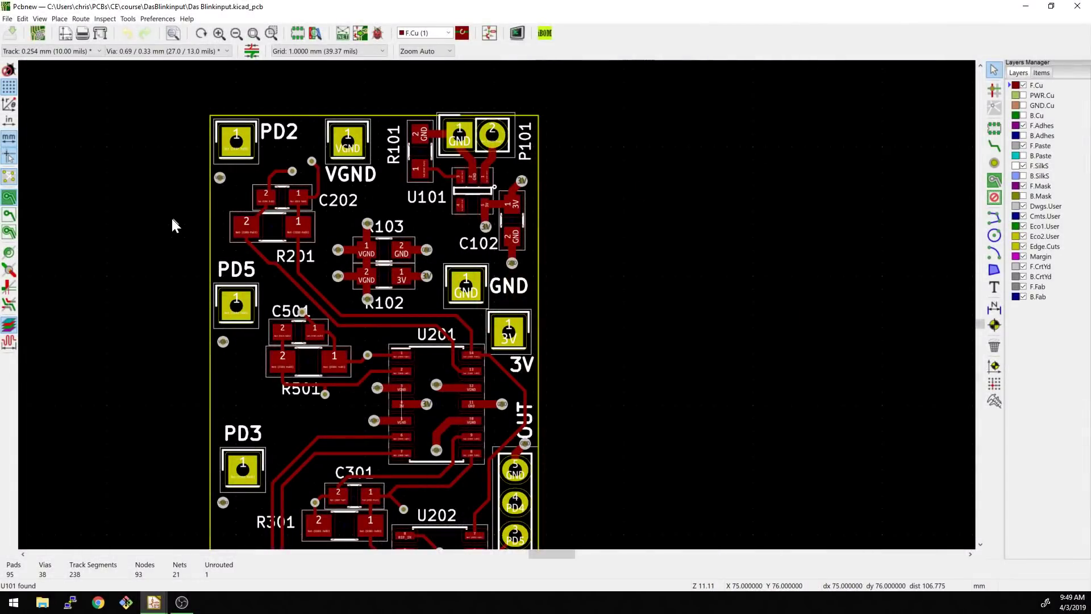
{"action": "scroll", "coordinate": [425, 367], "scroll_direction": "left", "scroll_amount": 2, "text": "ctrl"}
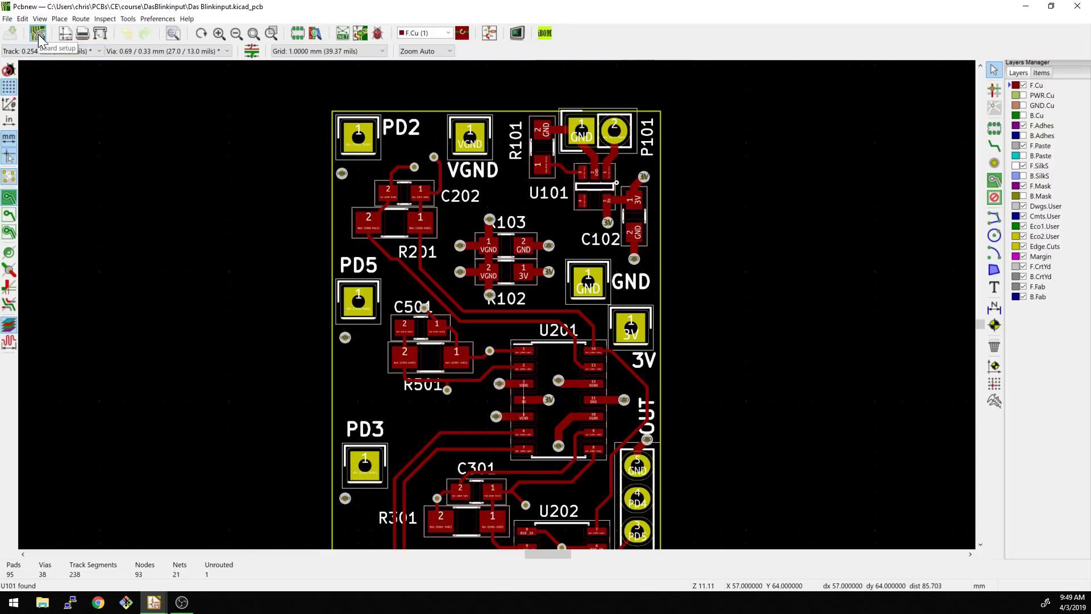
{"action": "left_click", "coordinate": [7, 18]}
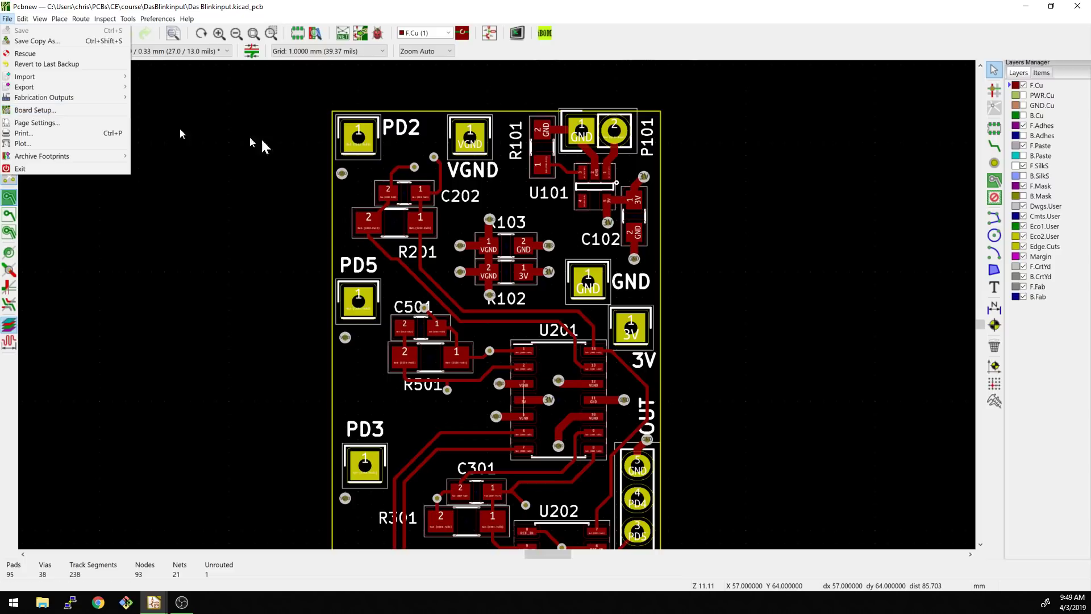
{"action": "left_click", "coordinate": [280, 141]}
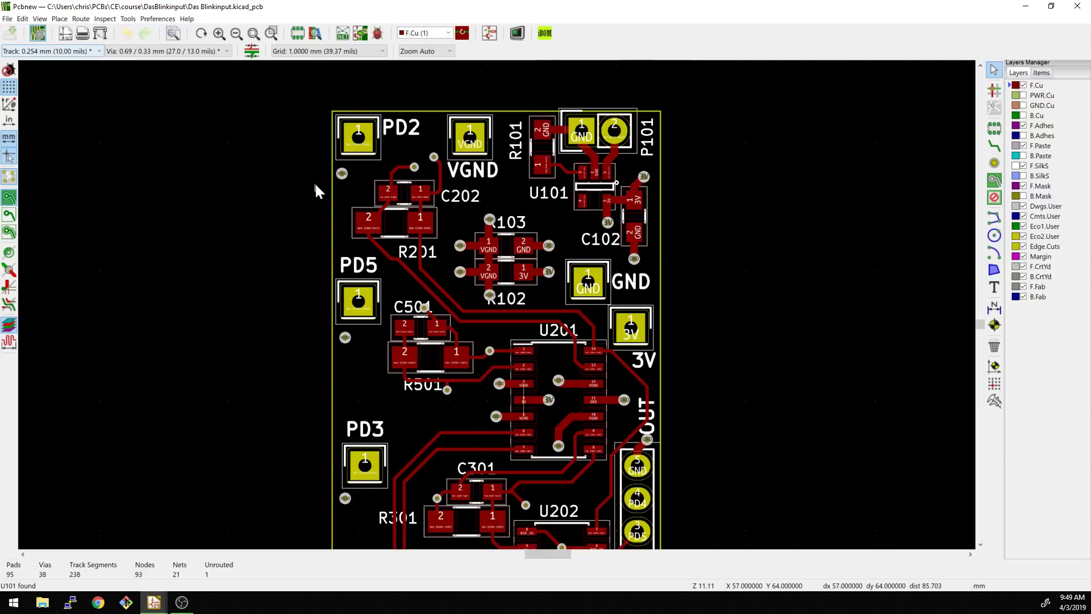
- Open Board Setup and confirm GND.Cu stays a signal layer
{"action": "left_click", "coordinate": [38, 33]}
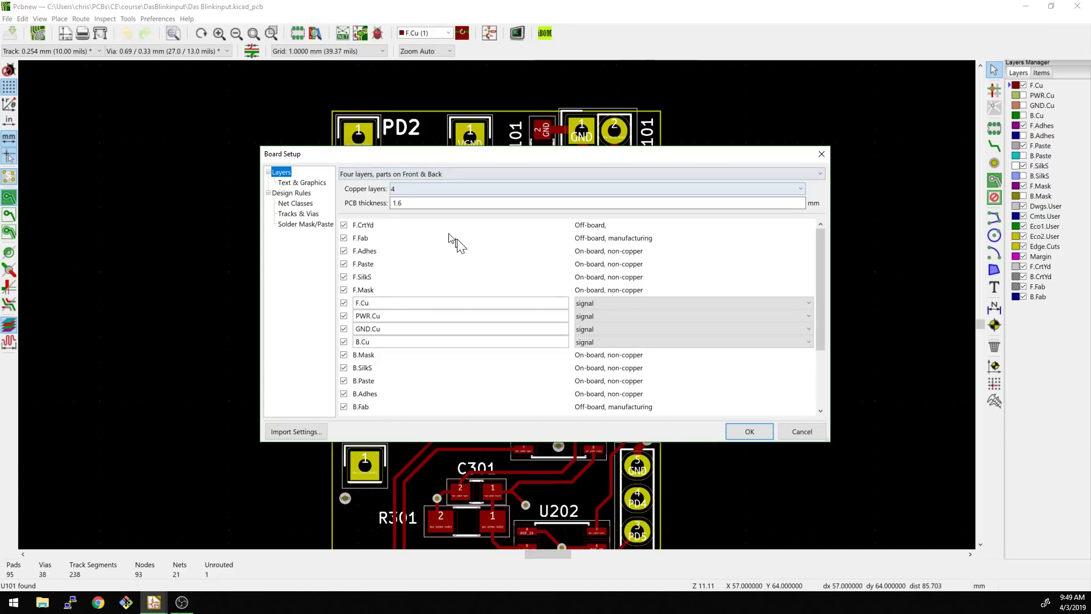
{"action": "scroll", "coordinate": [463, 249], "scroll_direction": "down", "scroll_amount": 1}
{"action": "scroll", "coordinate": [466, 250], "scroll_direction": "down", "scroll_amount": 2}
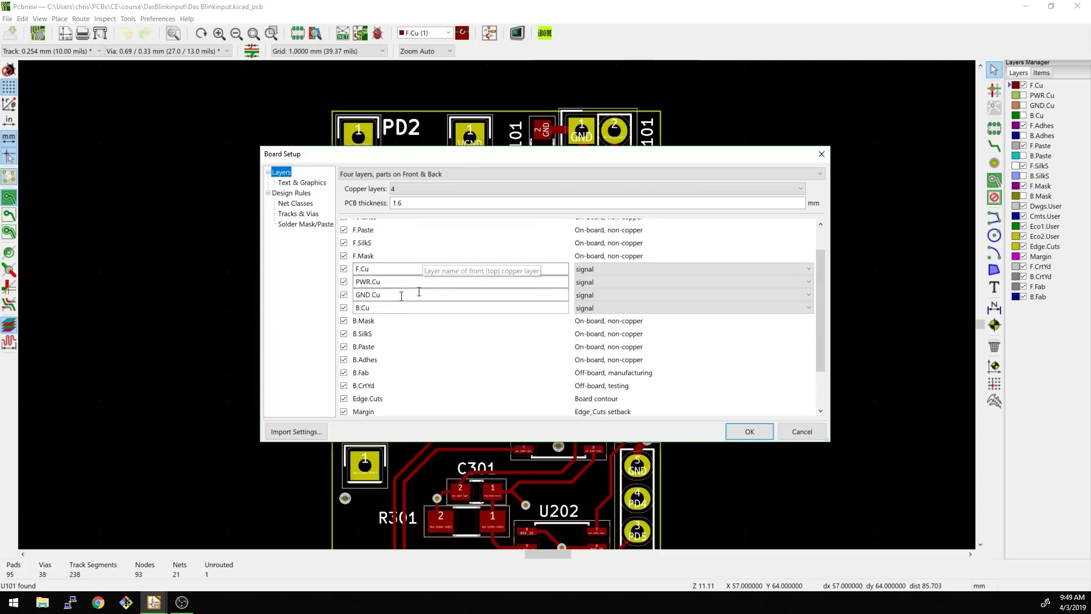
{"action": "left_click", "coordinate": [605, 291]}
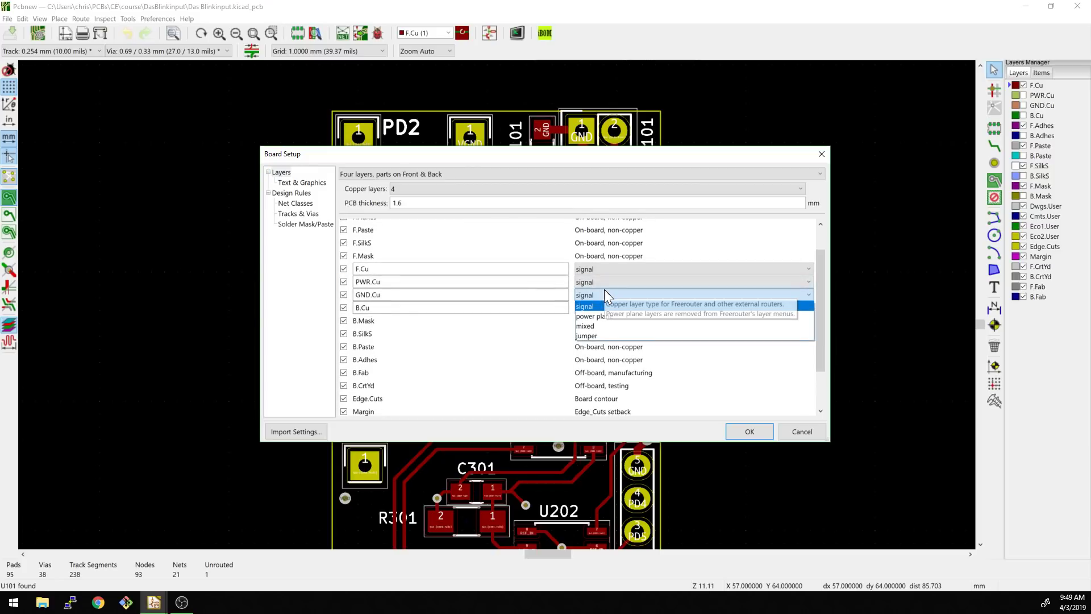
{"action": "left_click", "coordinate": [605, 291]}
- Keep four copper layers, then view the Text & Graphics and Net Classes pages
{"action": "left_click", "coordinate": [459, 190]}
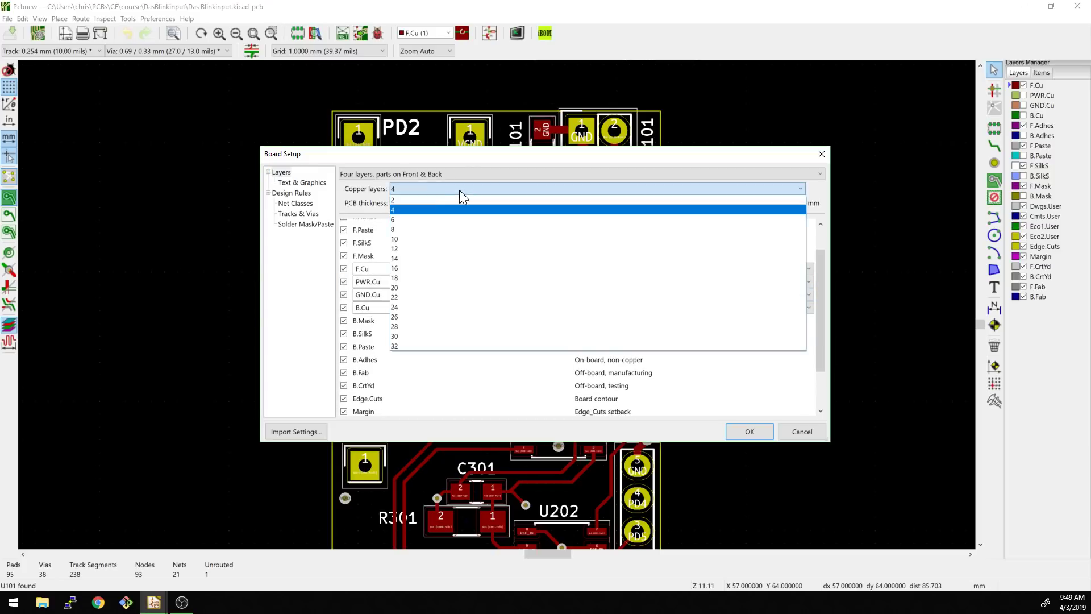
{"action": "left_click", "coordinate": [369, 175]}
{"action": "left_click", "coordinate": [318, 183]}
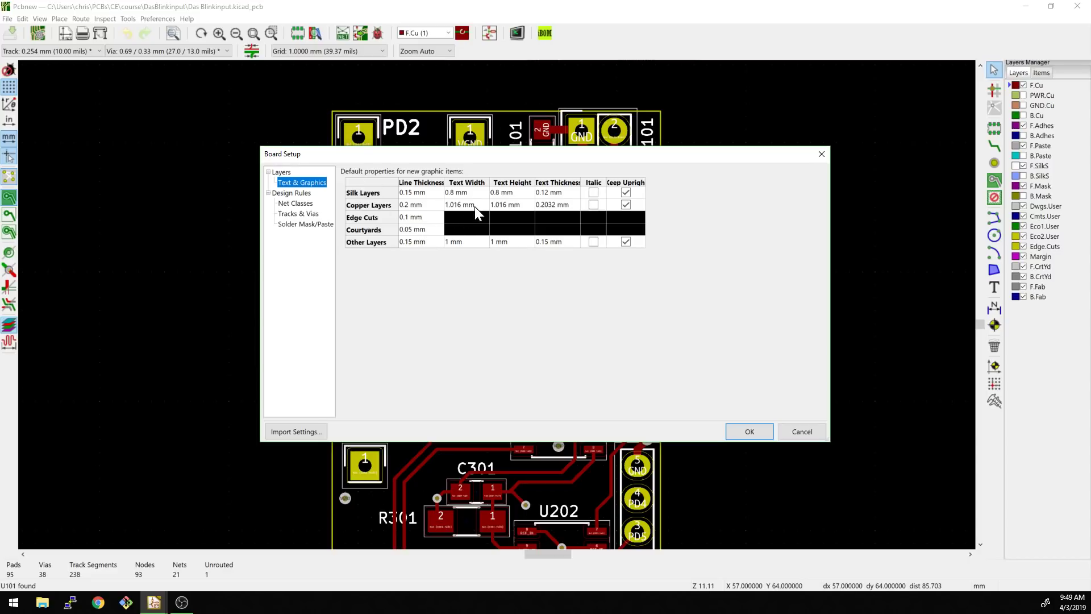
{"action": "left_click", "coordinate": [296, 203]}
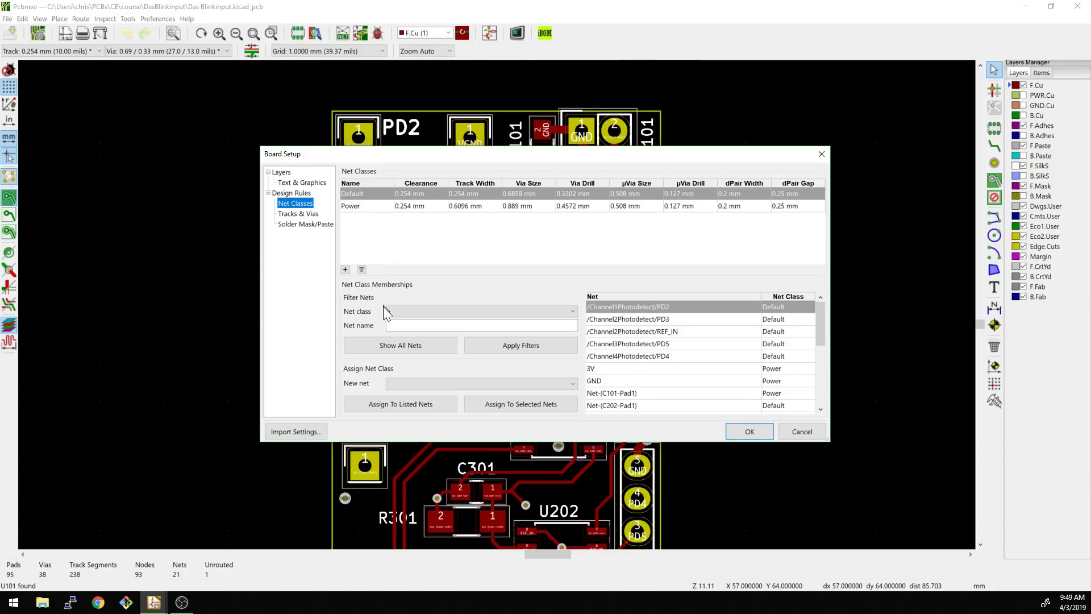
- Check the 3V net's class, view Tracks & Vias and Solder Mask/Paste, then close Board Setup
{"action": "left_click", "coordinate": [618, 369]}
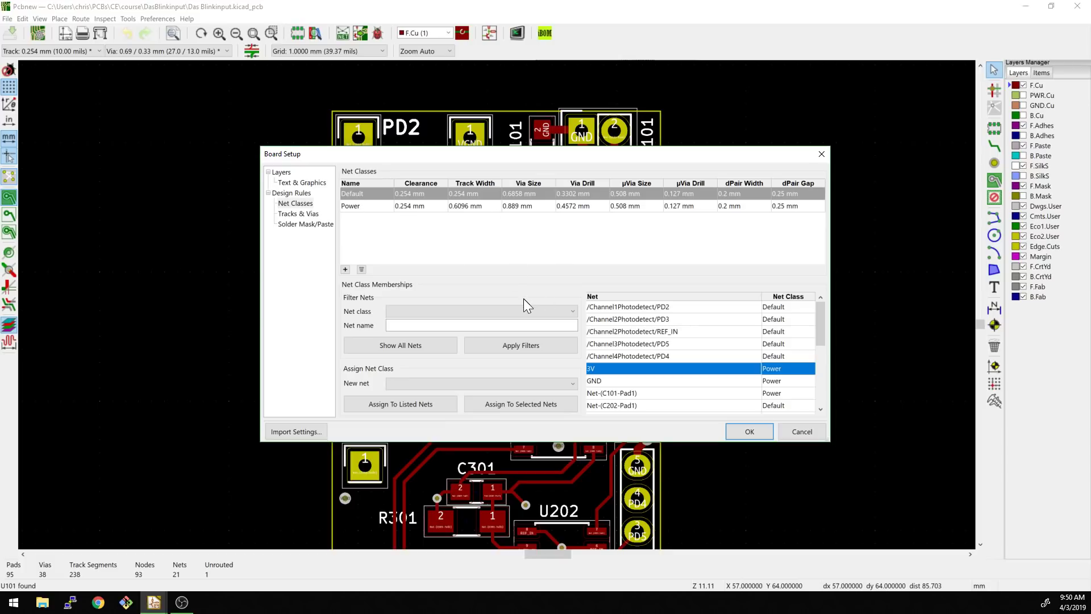
{"action": "left_click", "coordinate": [301, 213]}
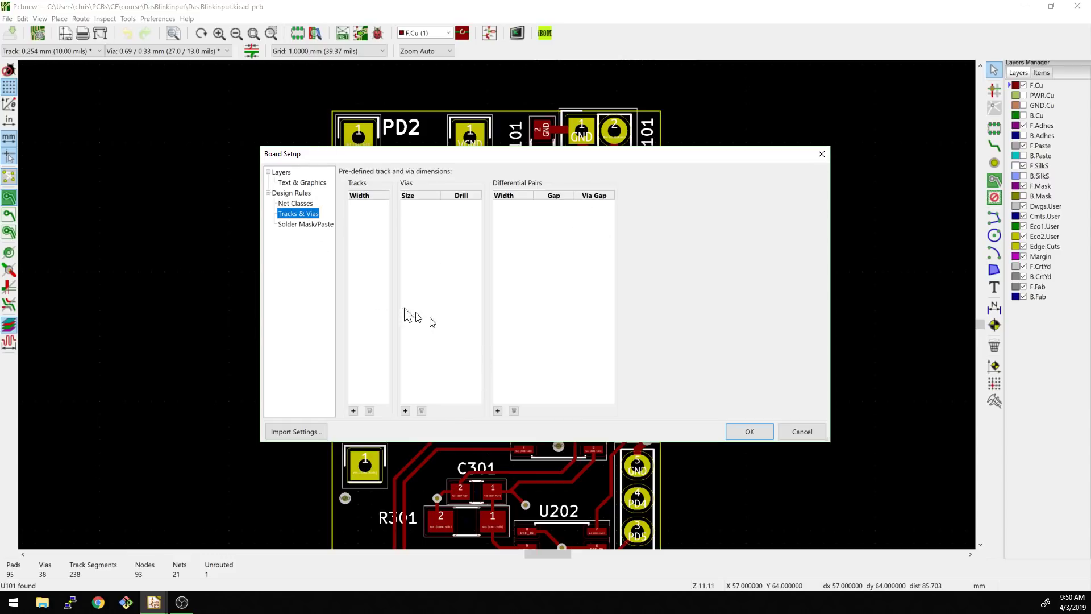
{"action": "left_click", "coordinate": [302, 225]}
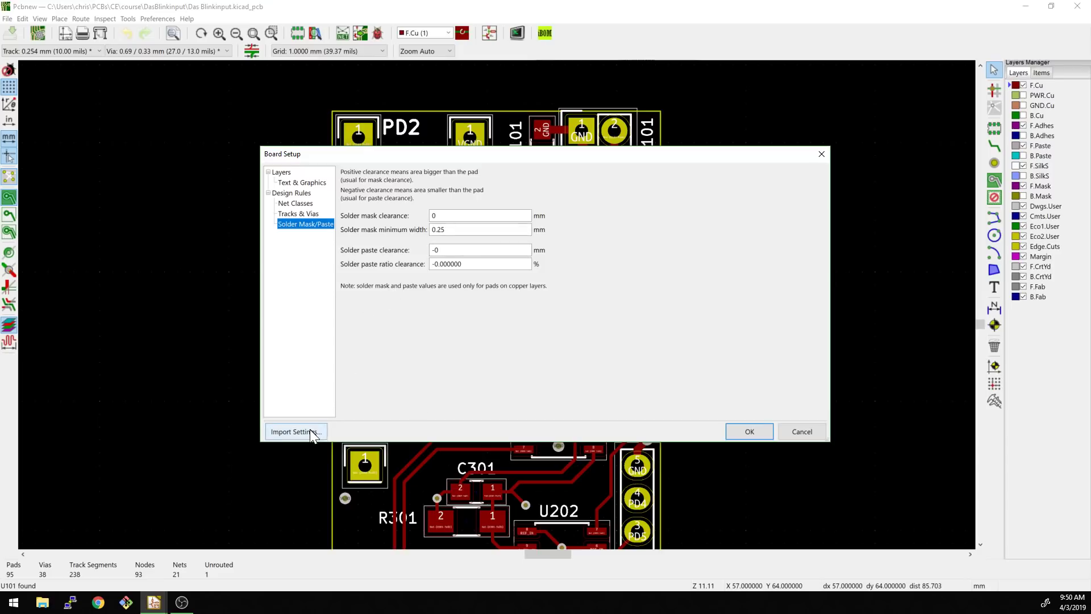
{"action": "left_click", "coordinate": [821, 154]}
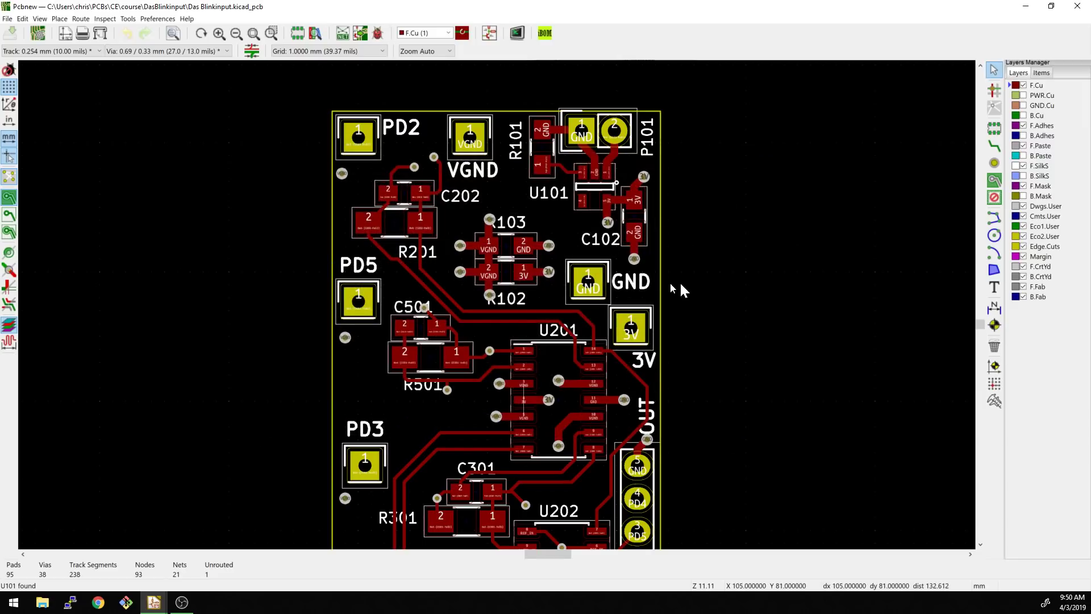
- Open R103's Footprint Properties, start editing the reference, revert it to R103 and close
{"action": "middle_click_drag", "start_coordinate": [677, 287], "coordinate": [739, 280]}
{"action": "left_click", "coordinate": [533, 237]}
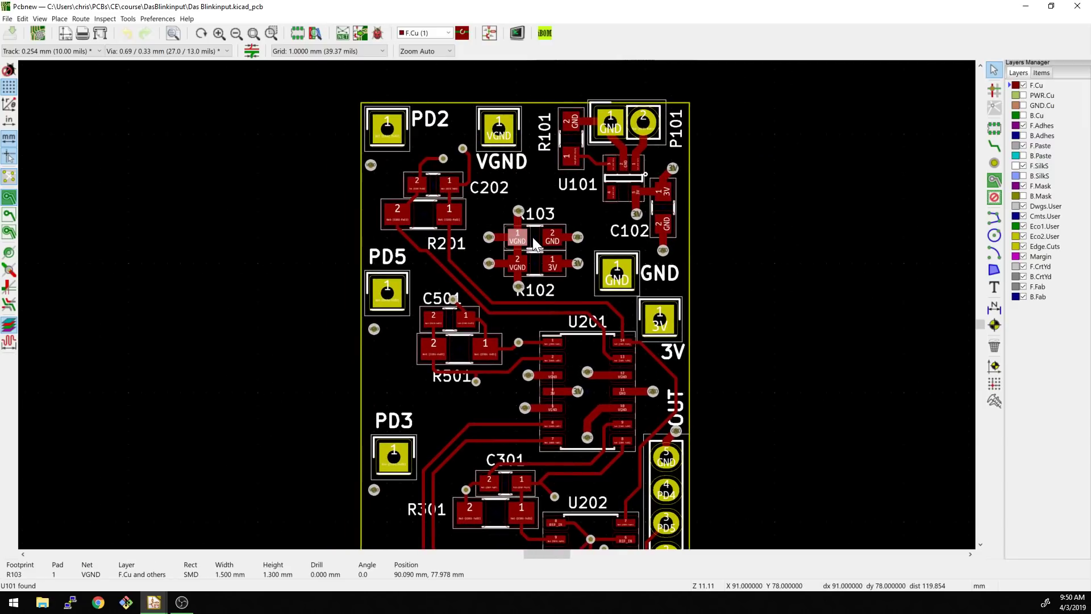
{"action": "double_click", "coordinate": [533, 237]}
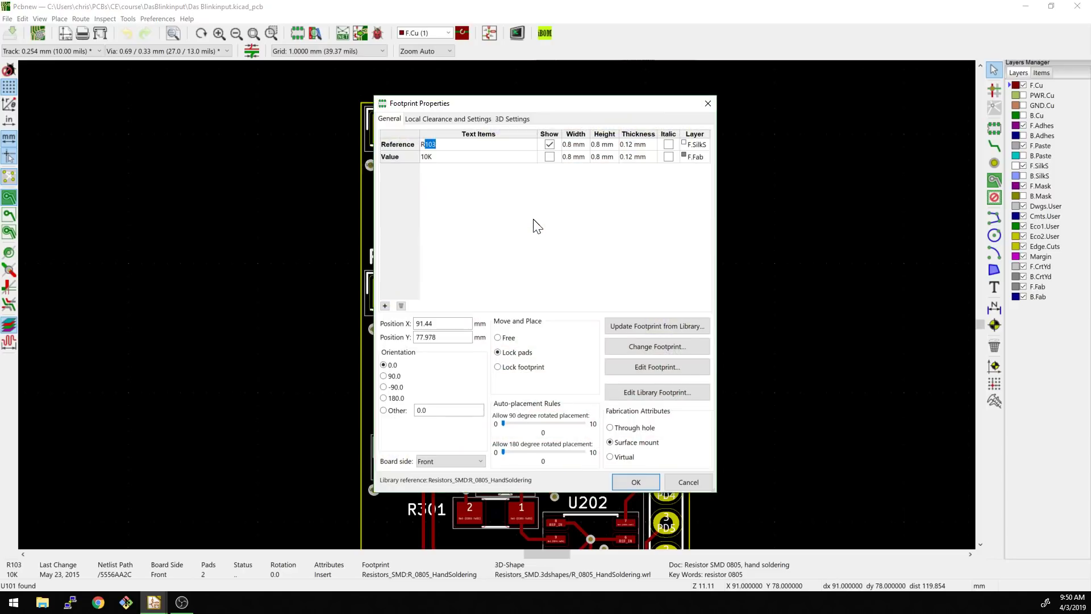
{"action": "key", "text": "BackSpace"}
{"action": "key", "text": "BackSpace"}
{"action": "type", "text": "e"}
{"action": "key", "text": "Escape"}
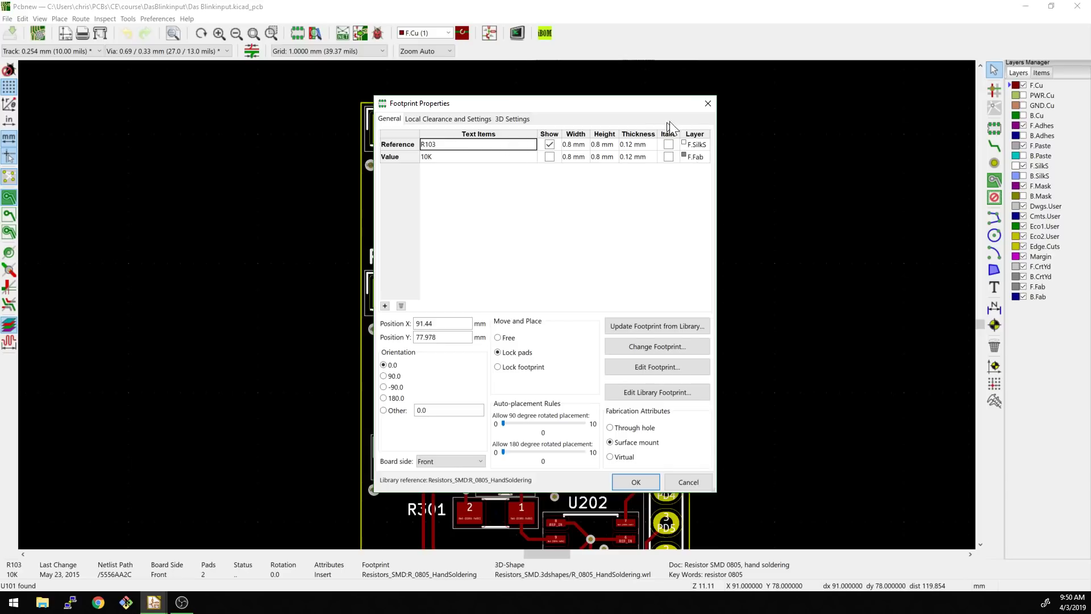
{"action": "left_click", "coordinate": [704, 108]}
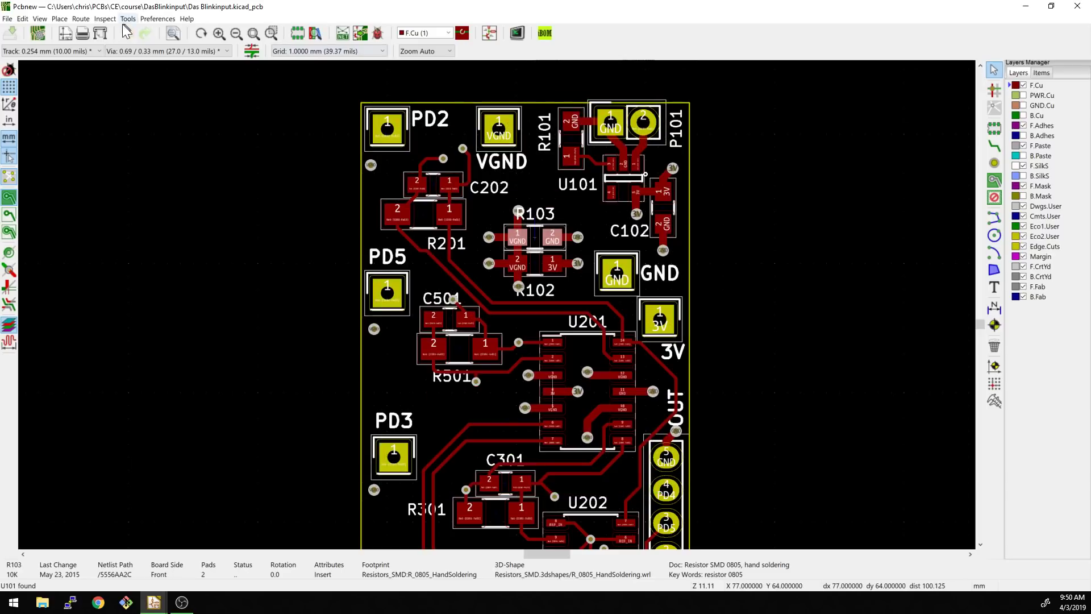
{"action": "left_click", "coordinate": [9, 20]}
{"action": "mouse_move", "coordinate": [19, 79]}
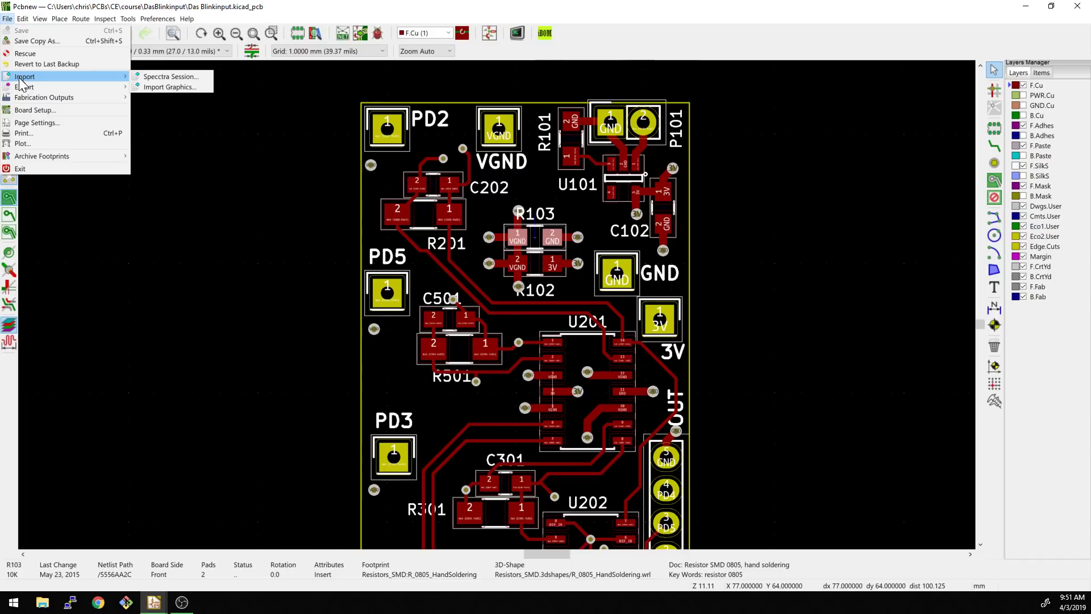
{"action": "mouse_move", "coordinate": [19, 97]}
{"action": "left_click", "coordinate": [152, 87]}
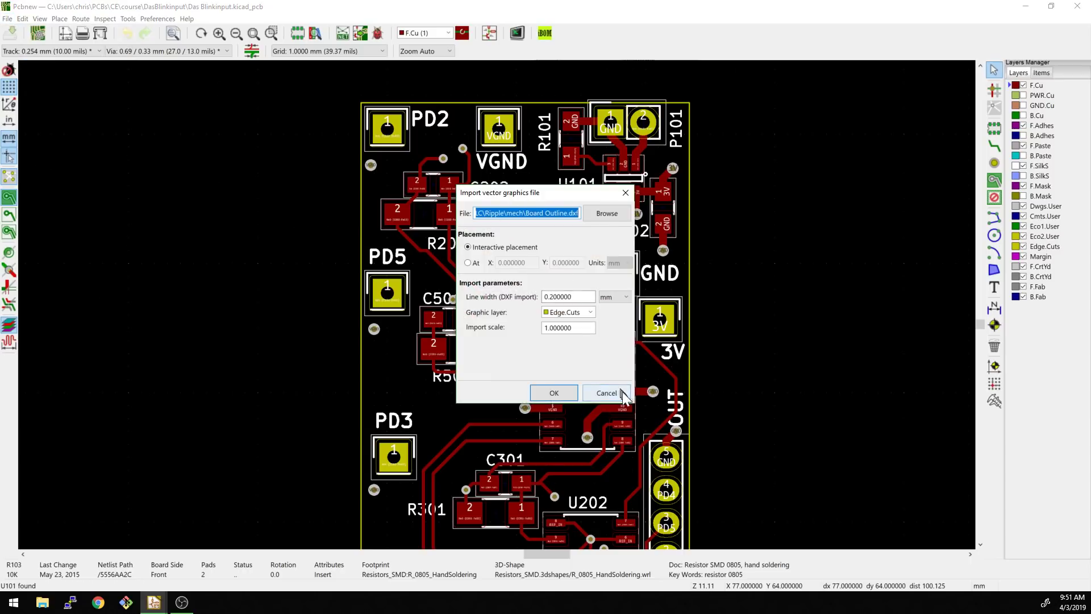
{"action": "left_click_drag", "start_coordinate": [630, 396], "coordinate": [742, 471]}
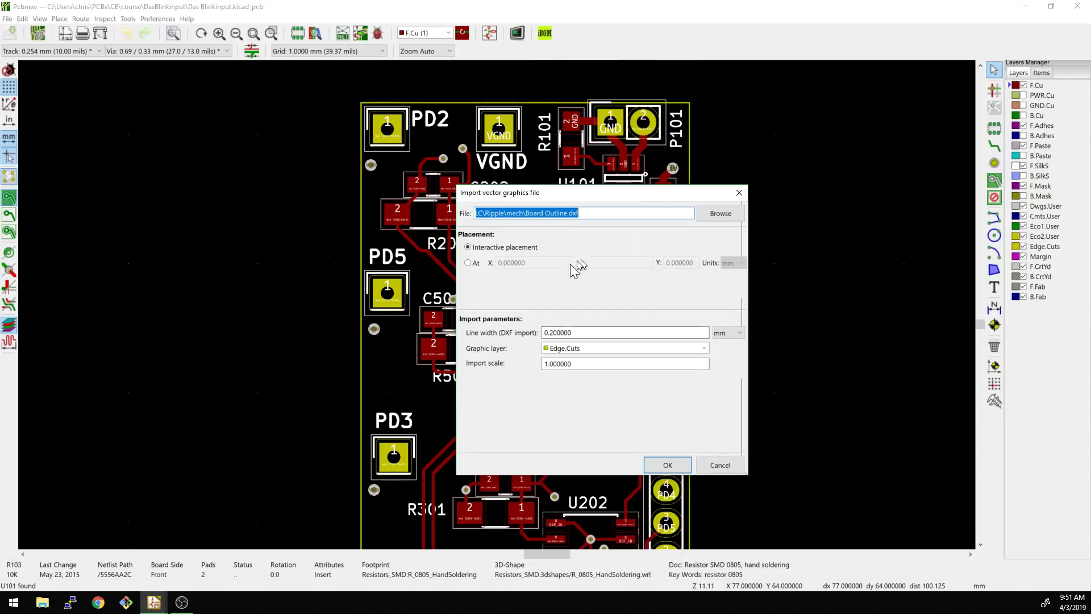
{"action": "left_click", "coordinate": [739, 193]}
{"action": "scroll", "coordinate": [496, 302], "scroll_direction": "up", "scroll_amount": 3}
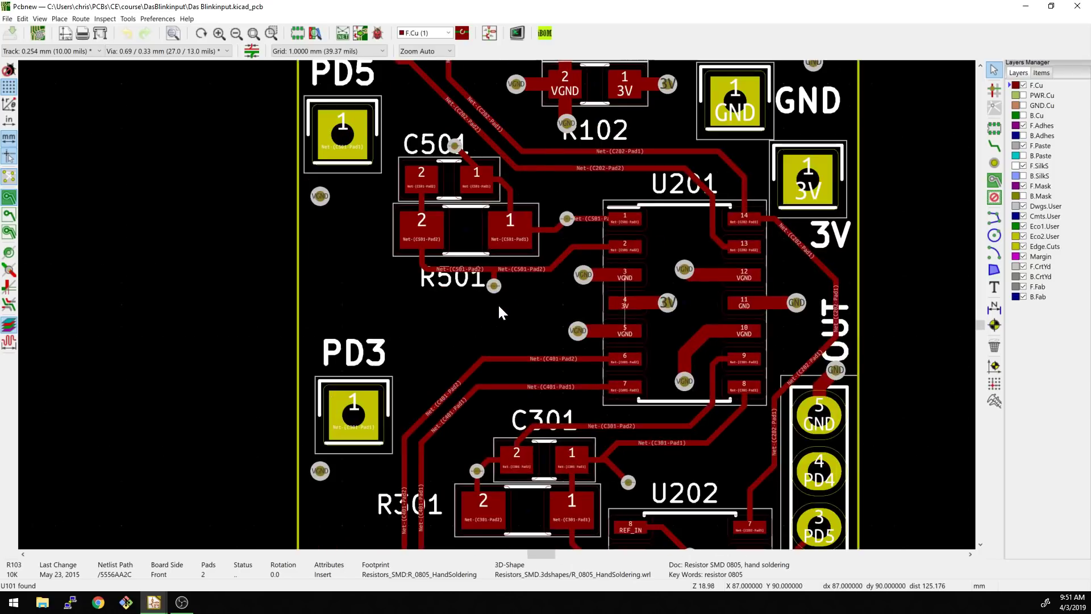
{"action": "scroll", "coordinate": [498, 302], "scroll_direction": "down", "scroll_amount": 5}
{"action": "scroll", "coordinate": [499, 303], "scroll_direction": "up", "scroll_amount": 3}
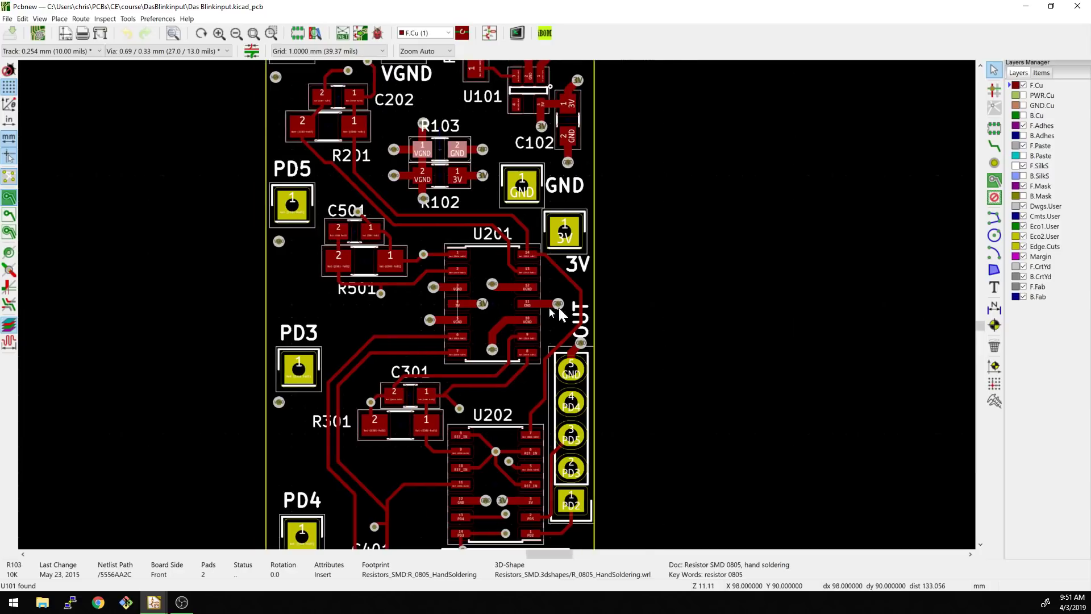
{"action": "middle_click_drag", "start_coordinate": [499, 303], "coordinate": [589, 287]}
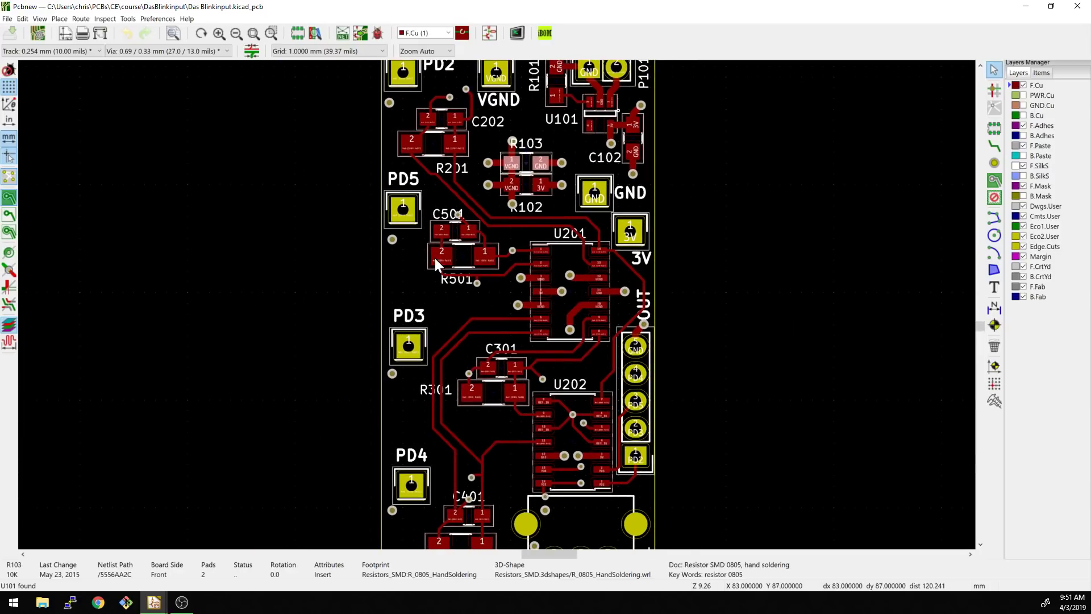
{"action": "scroll", "coordinate": [434, 258], "scroll_direction": "down", "scroll_amount": 1}
{"action": "scroll", "coordinate": [459, 249], "scroll_direction": "up", "scroll_amount": 1}
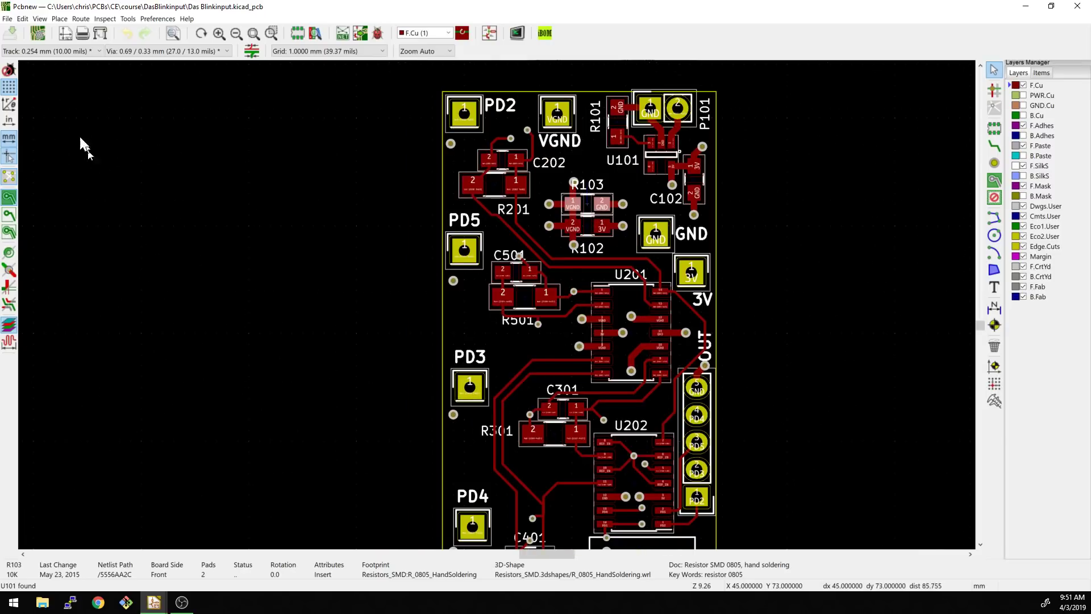
{"action": "left_click", "coordinate": [7, 19]}
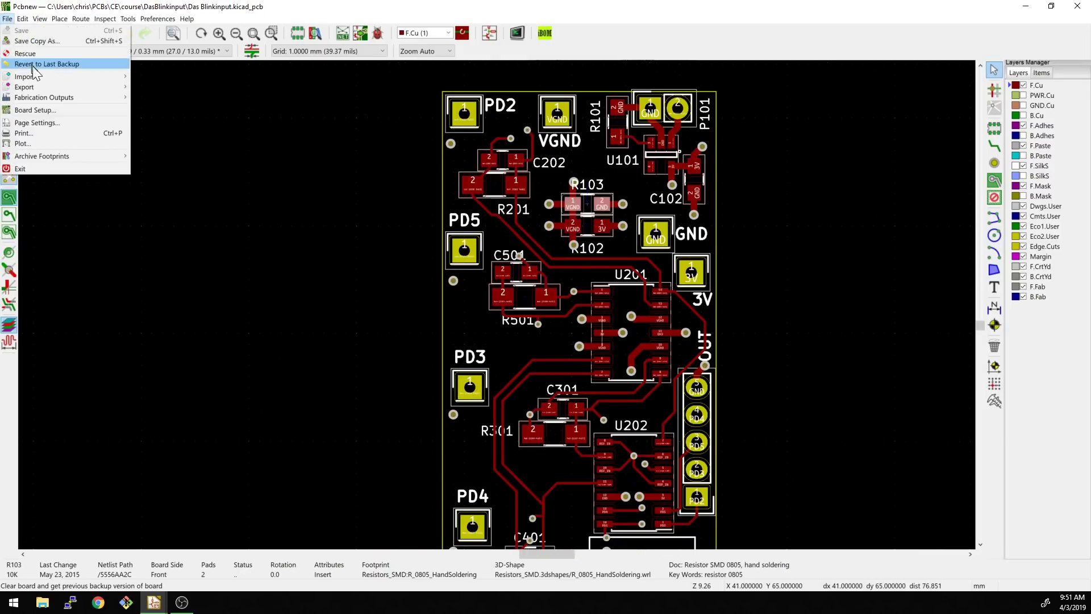
{"action": "mouse_move", "coordinate": [35, 78]}
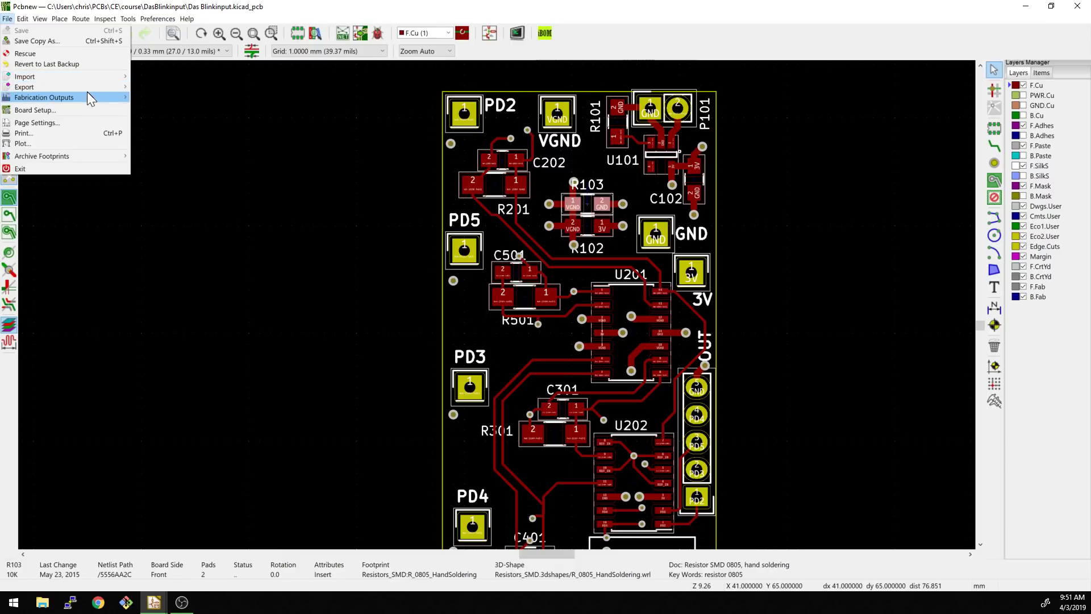
{"action": "mouse_move", "coordinate": [90, 93]}
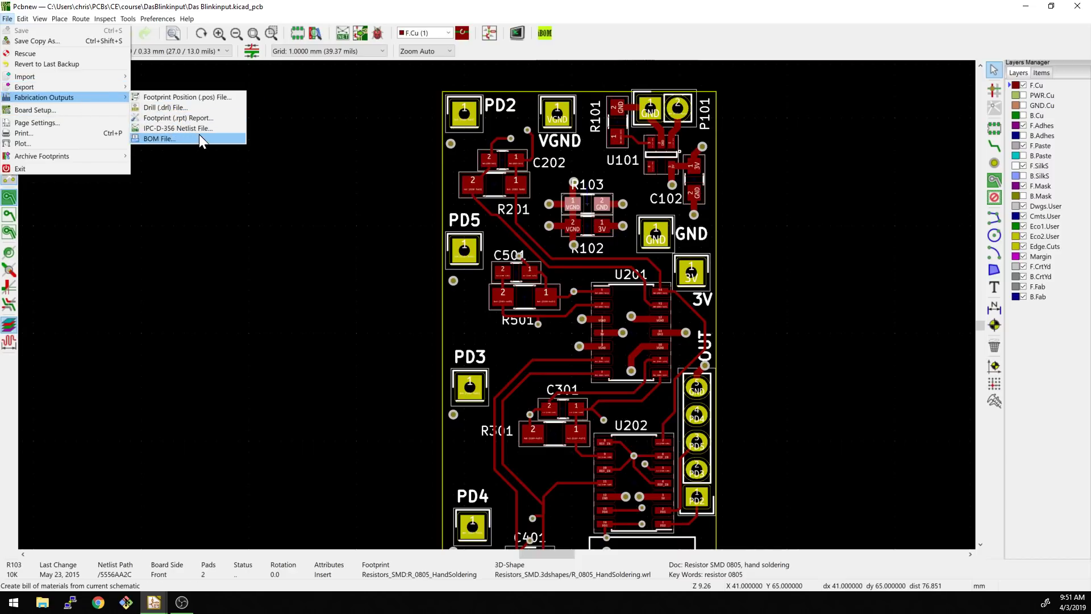
{"action": "left_click", "coordinate": [252, 215]}
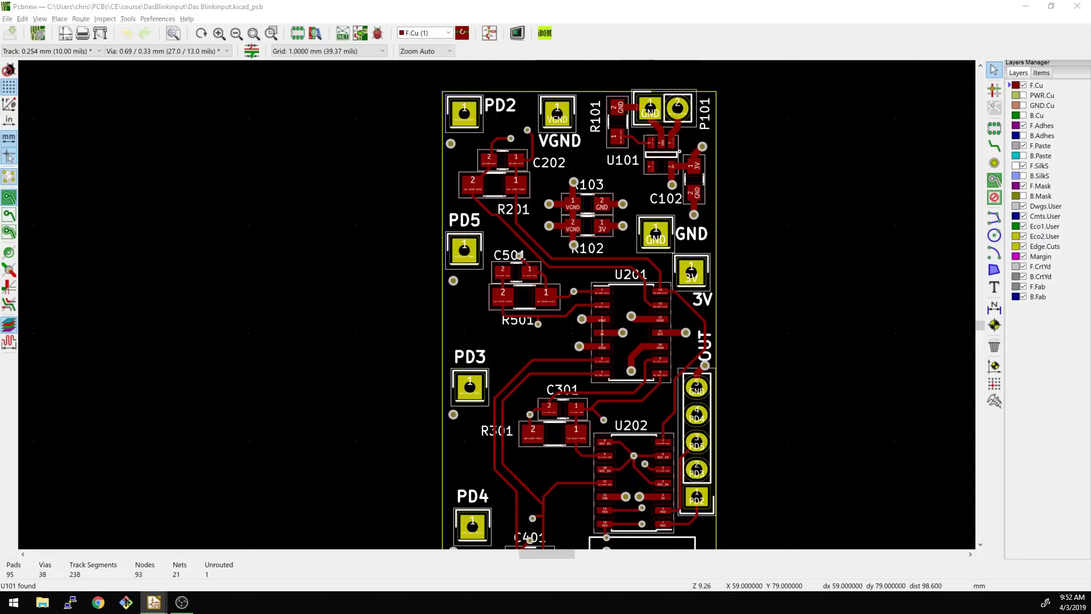
{"action": "key", "text": "alt+3"}
{"action": "double_click", "coordinate": [487, 16]}
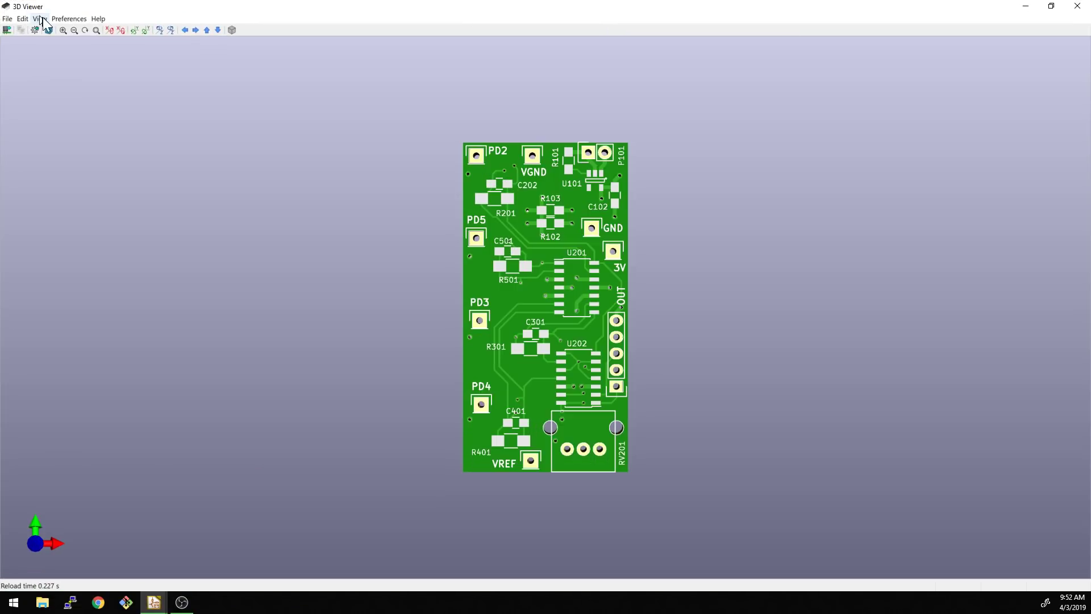
{"action": "left_click", "coordinate": [55, 20]}
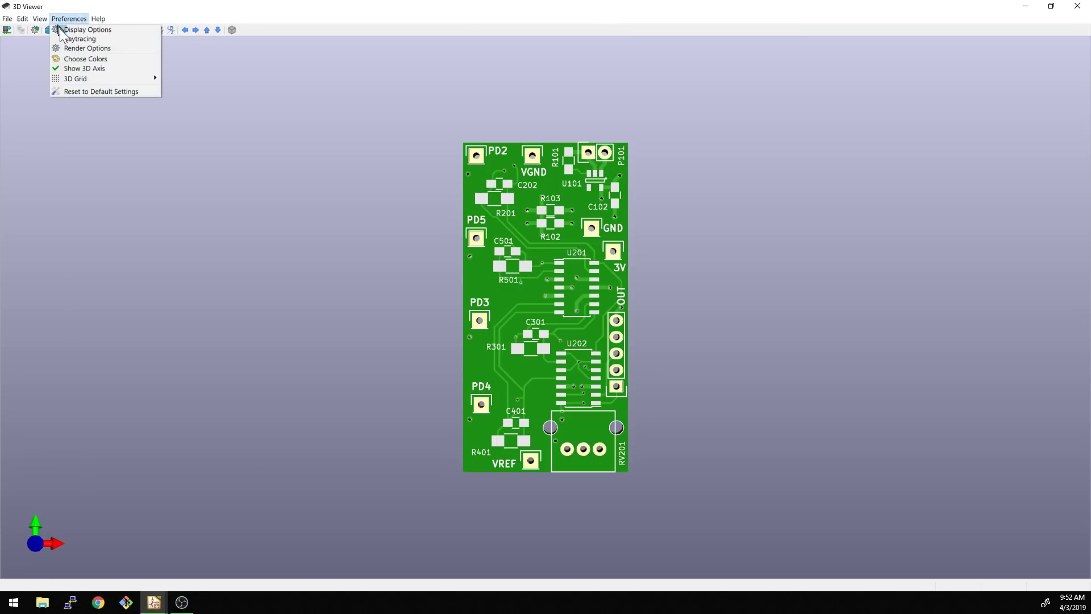
{"action": "left_click", "coordinate": [71, 29]}
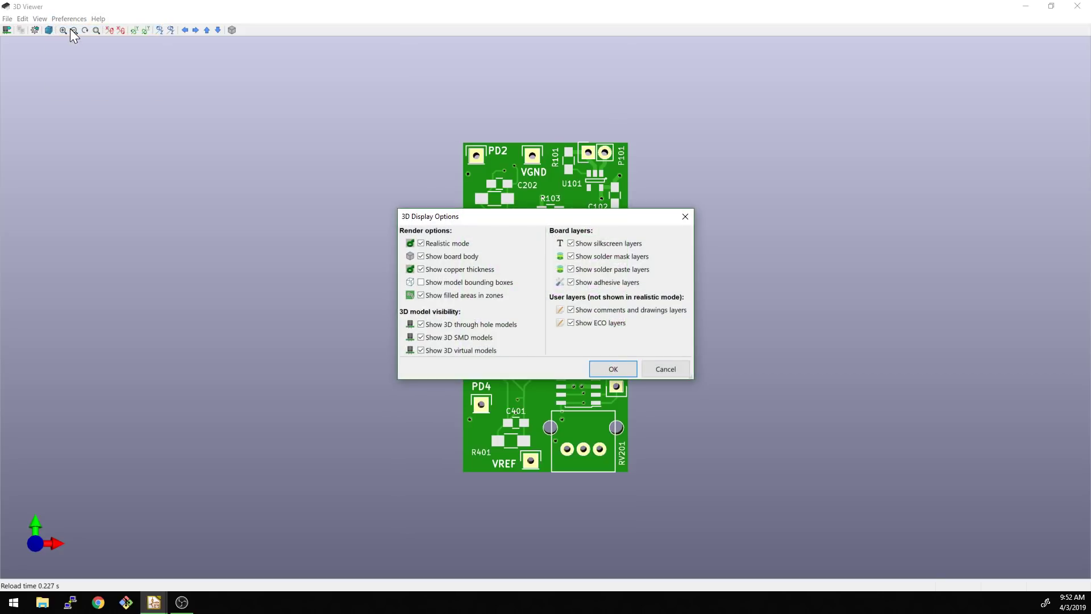
{"action": "key", "text": "Escape"}
{"action": "left_click", "coordinate": [63, 20]}
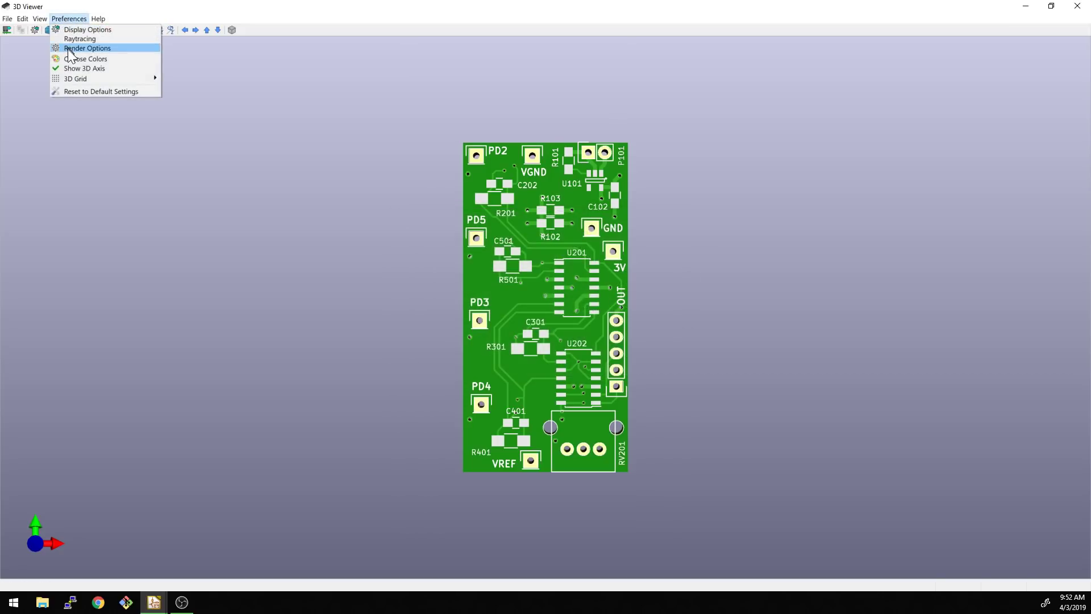
{"action": "mouse_move", "coordinate": [67, 50]}
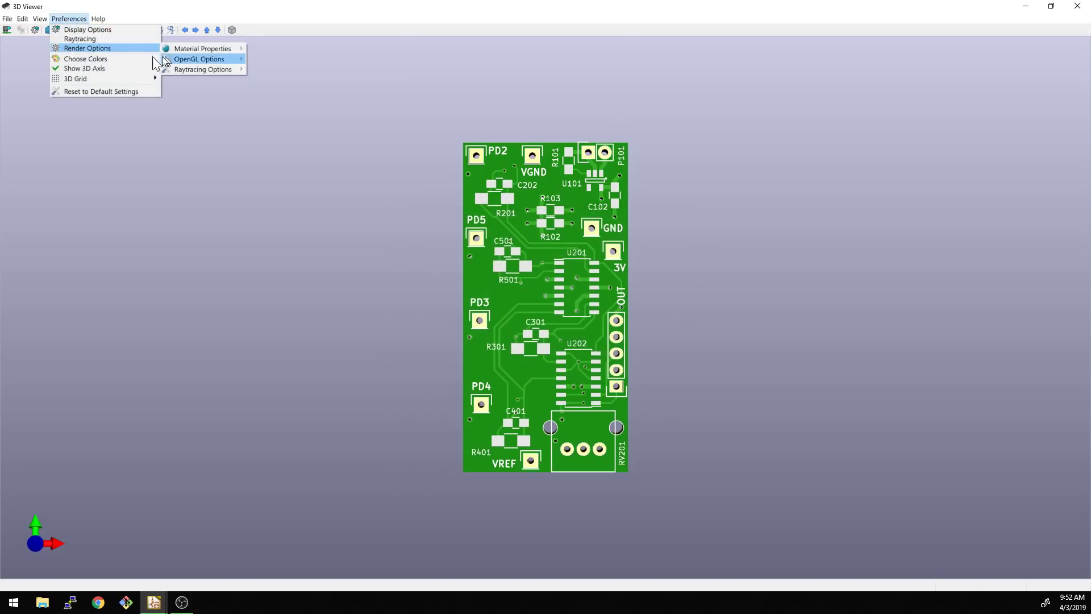
{"action": "mouse_move", "coordinate": [7, 21]}
{"action": "left_click", "coordinate": [97, 46]}
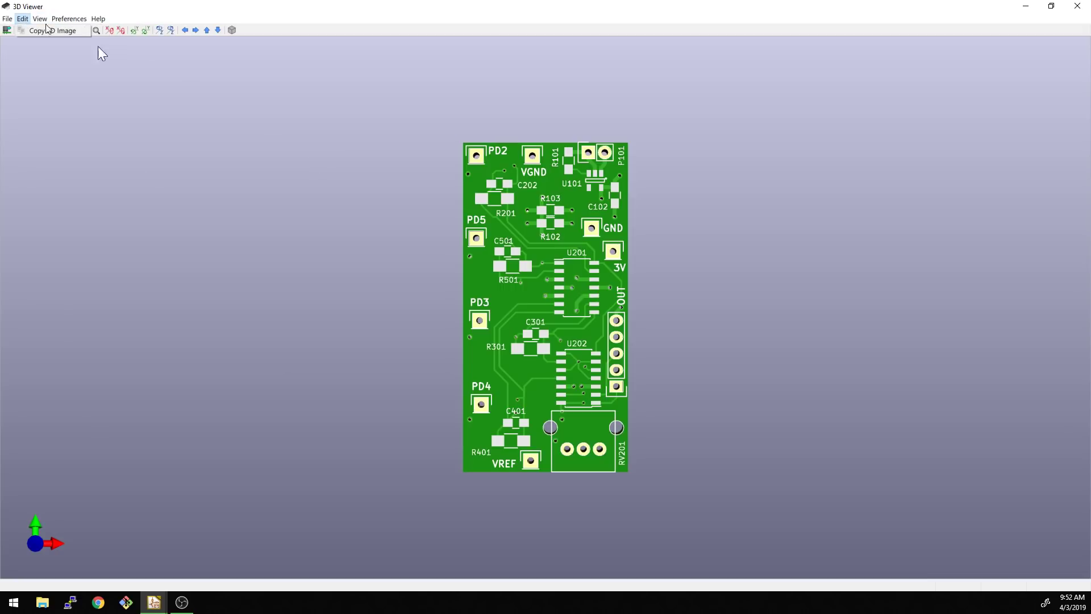
{"action": "left_click_drag", "start_coordinate": [452, 393], "coordinate": [562, 551]}
{"action": "left_click", "coordinate": [1080, 7]}
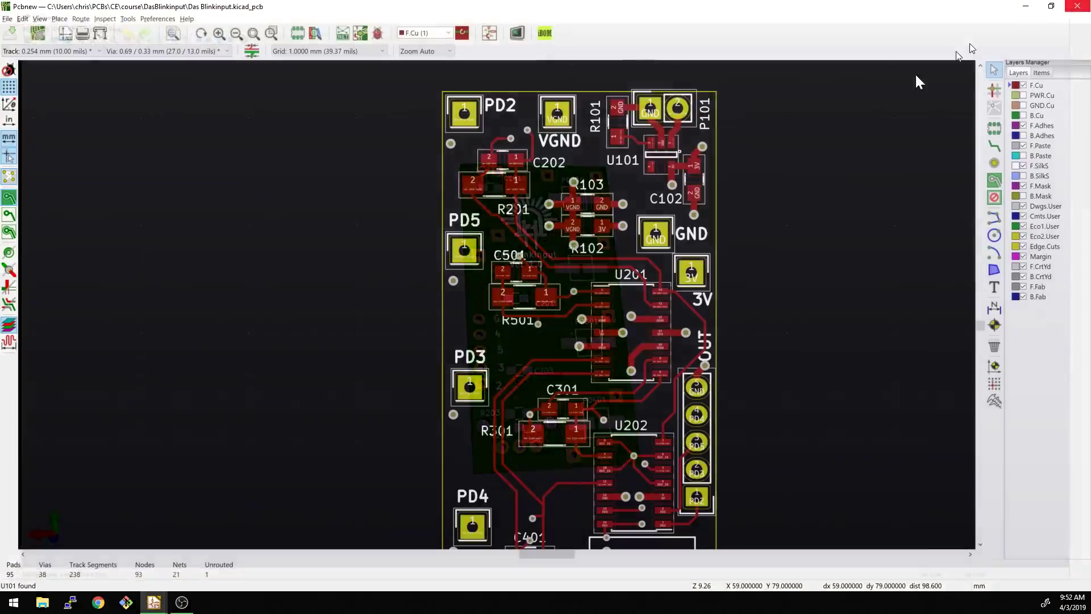
{"action": "scroll", "coordinate": [605, 329], "scroll_direction": "down", "scroll_amount": 1}
{"action": "middle_click_drag", "start_coordinate": [606, 330], "coordinate": [554, 286]}
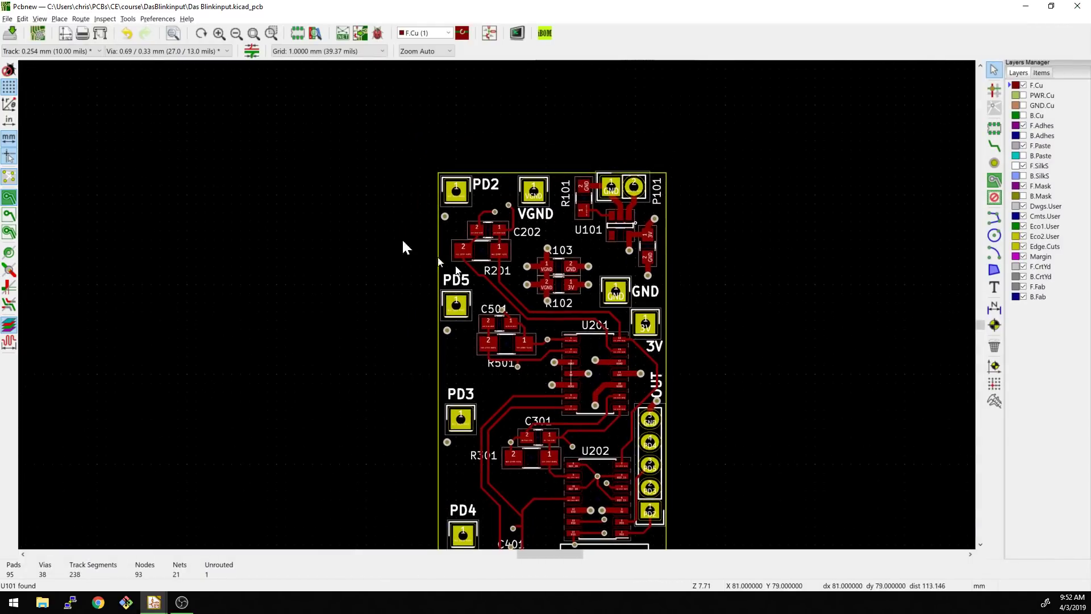
{"action": "left_click", "coordinate": [356, 32]}
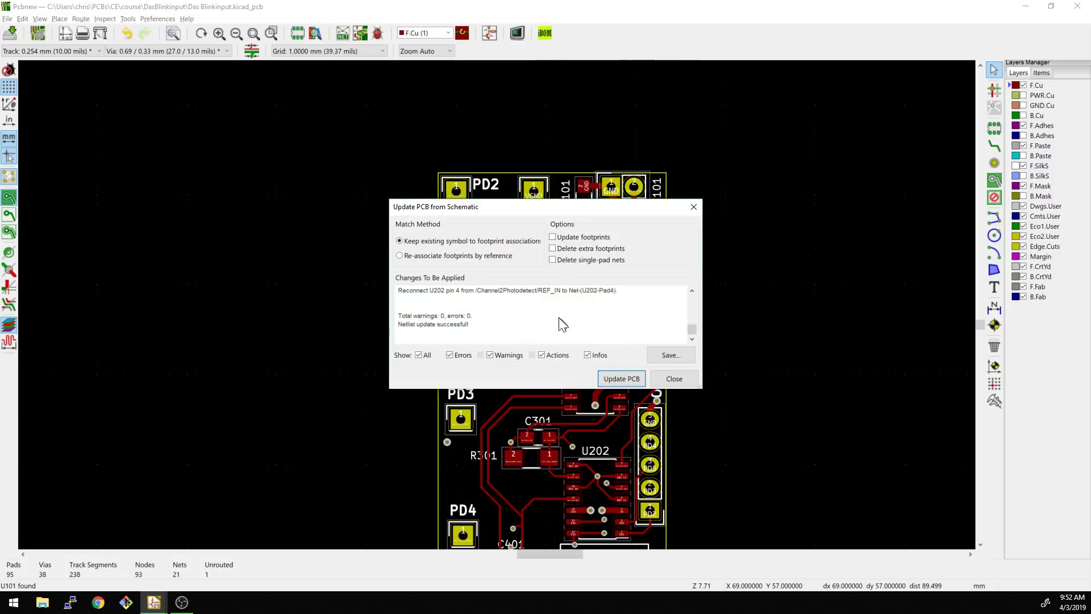
{"action": "key", "text": "Escape"}
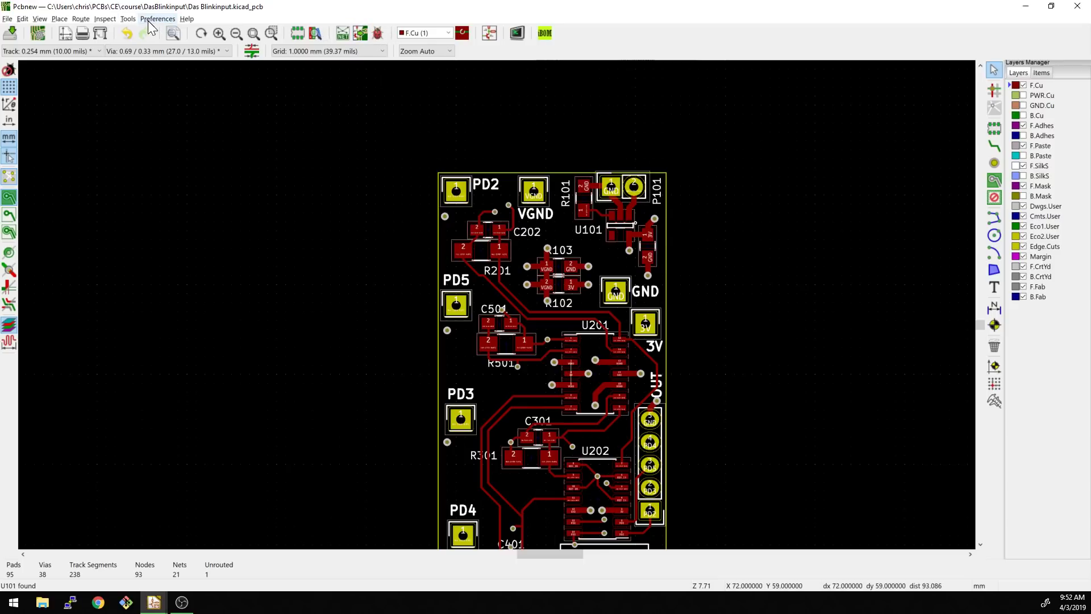
{"action": "left_click", "coordinate": [133, 21]}
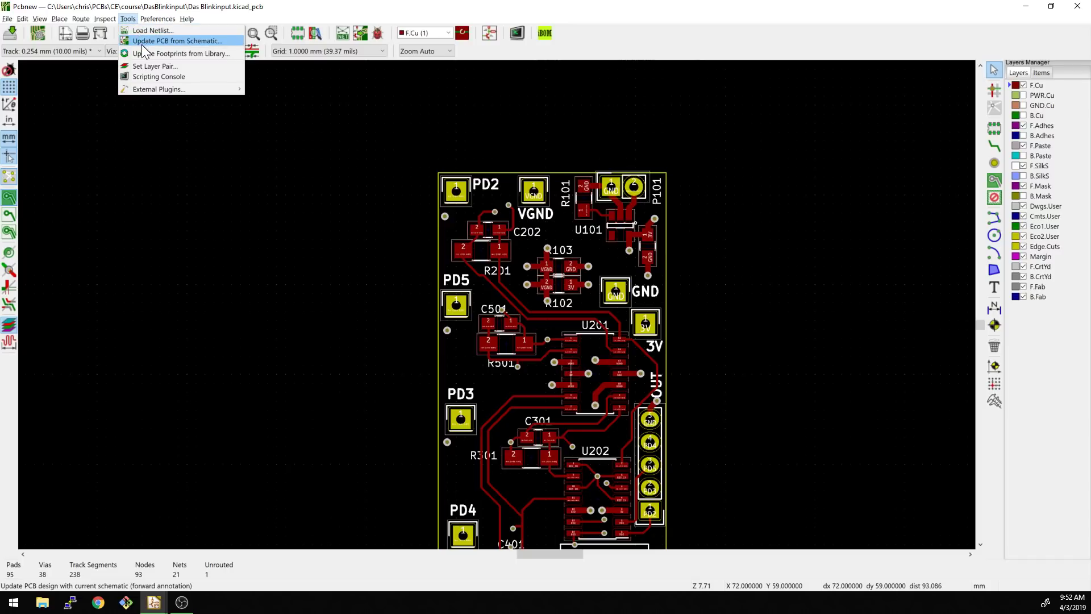
{"action": "left_click", "coordinate": [237, 163]}
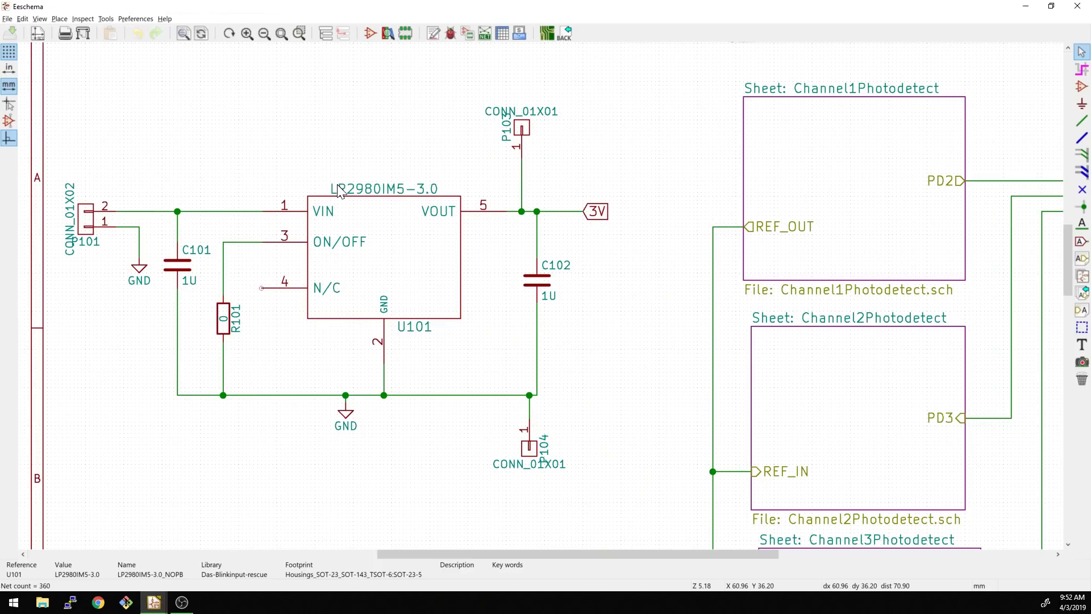
{"action": "key", "text": "F8"}
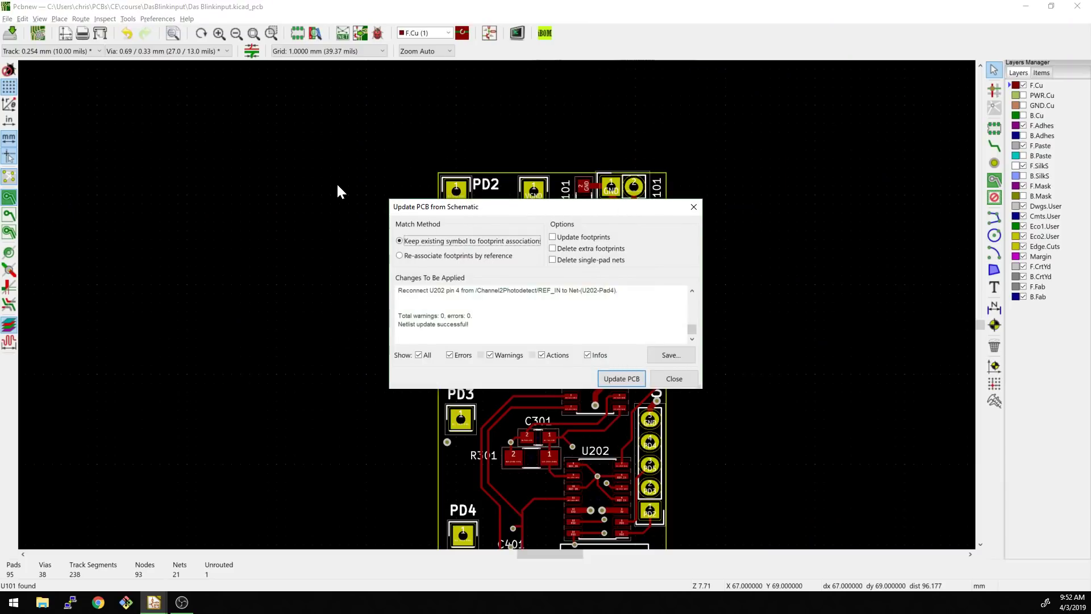
{"action": "left_click", "coordinate": [673, 379]}
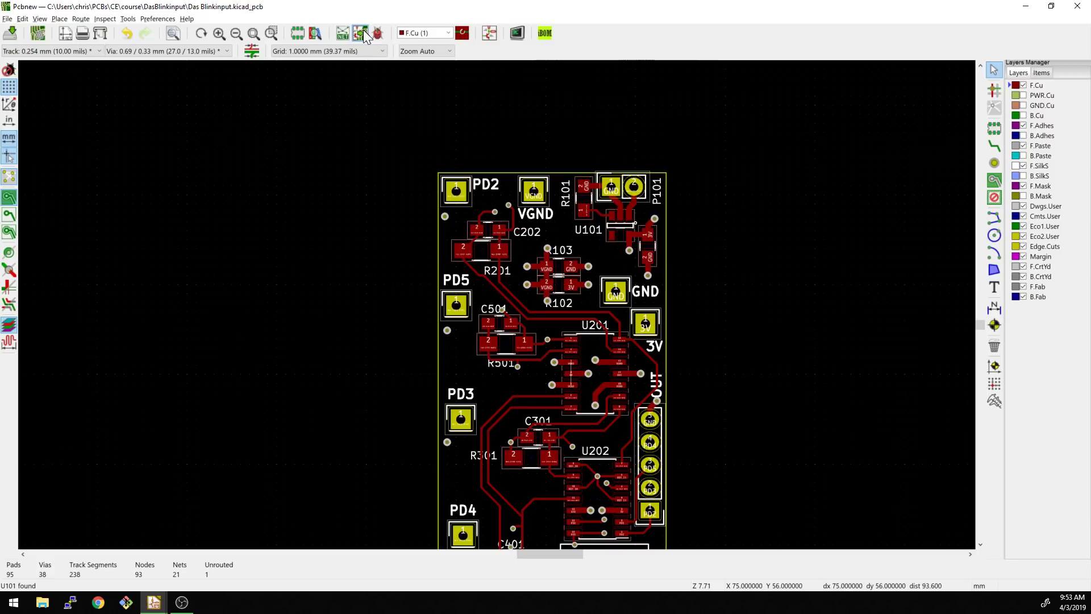
- View the Interactive Router Settings from the Route menu and close them unchanged
{"action": "left_click", "coordinate": [128, 19]}
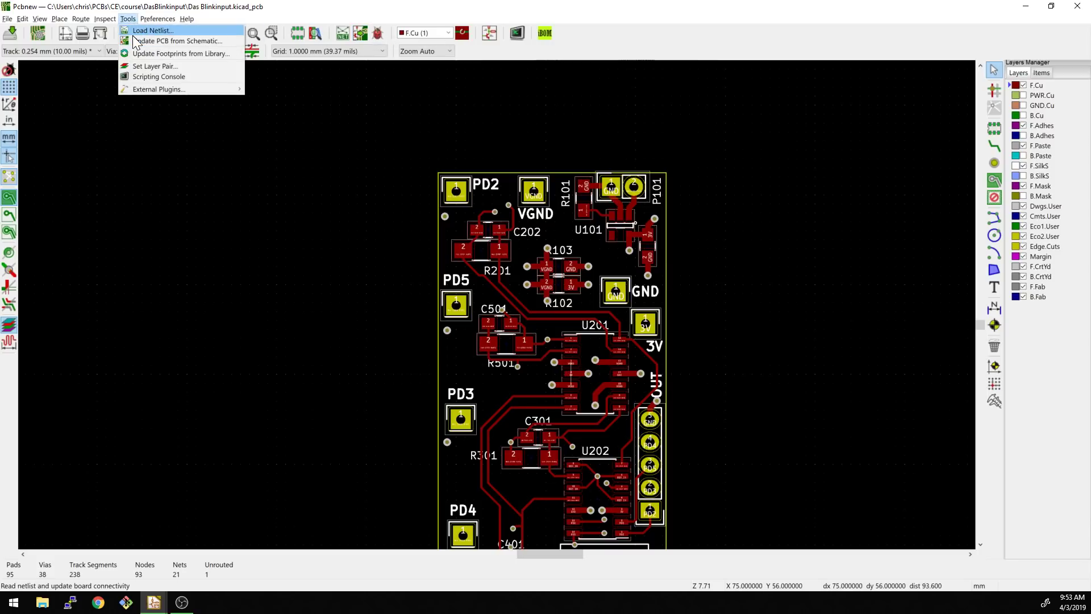
{"action": "mouse_move", "coordinate": [114, 21]}
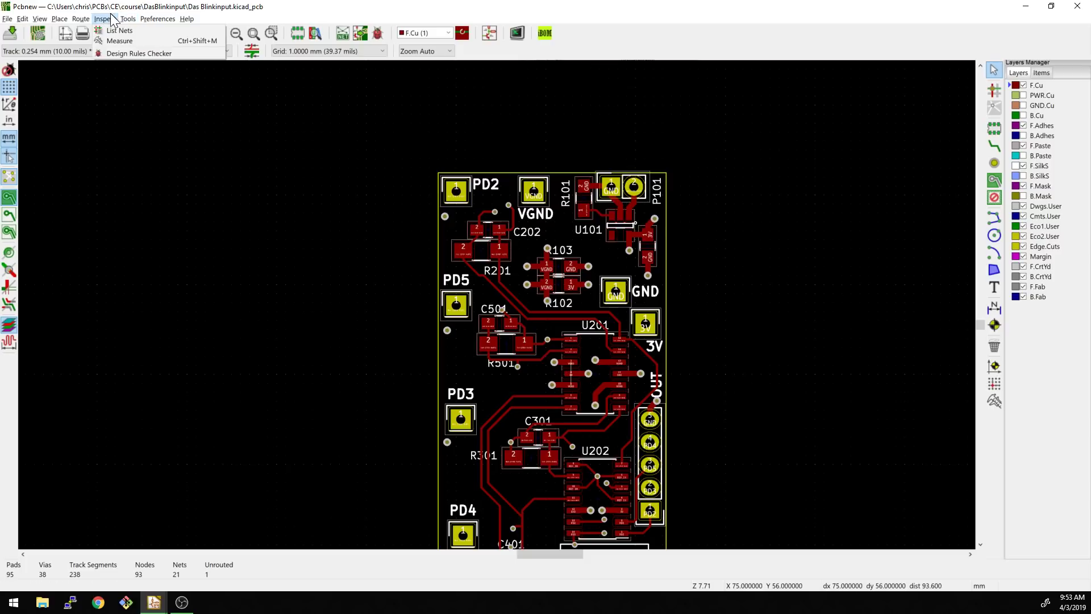
{"action": "mouse_move", "coordinate": [80, 22]}
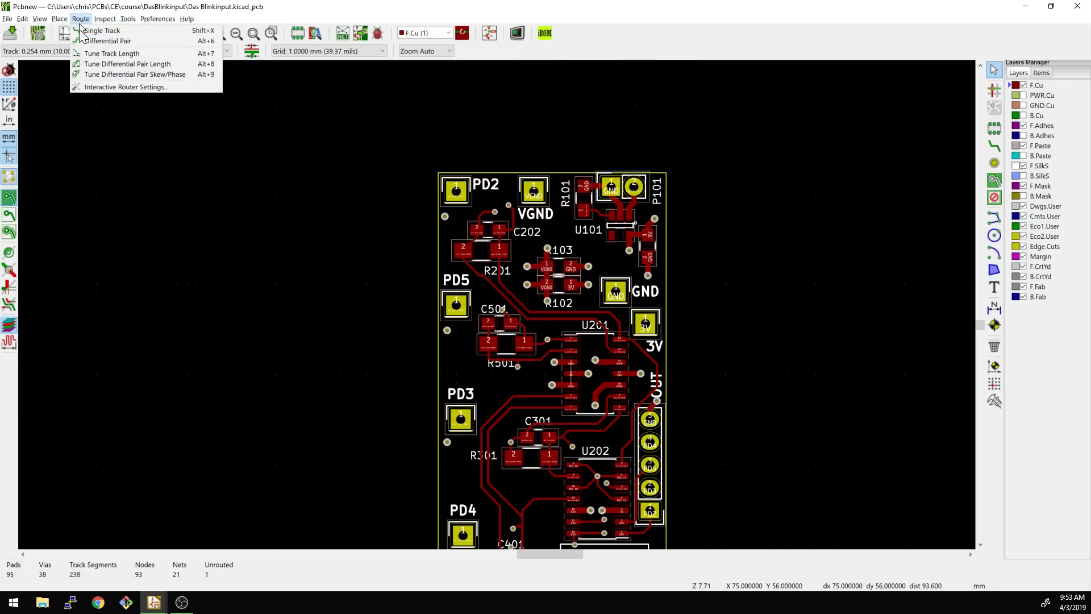
{"action": "left_click", "coordinate": [94, 86]}
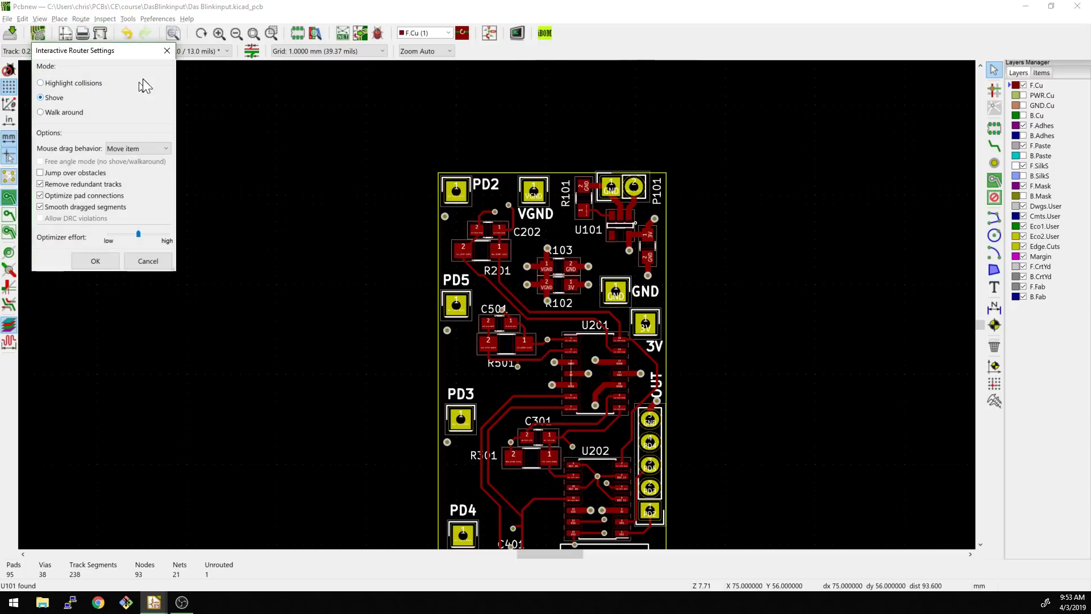
{"action": "left_click", "coordinate": [167, 50]}
- Browse the Place and View menus, then launch the Footprint Editor
{"action": "left_click", "coordinate": [69, 22]}
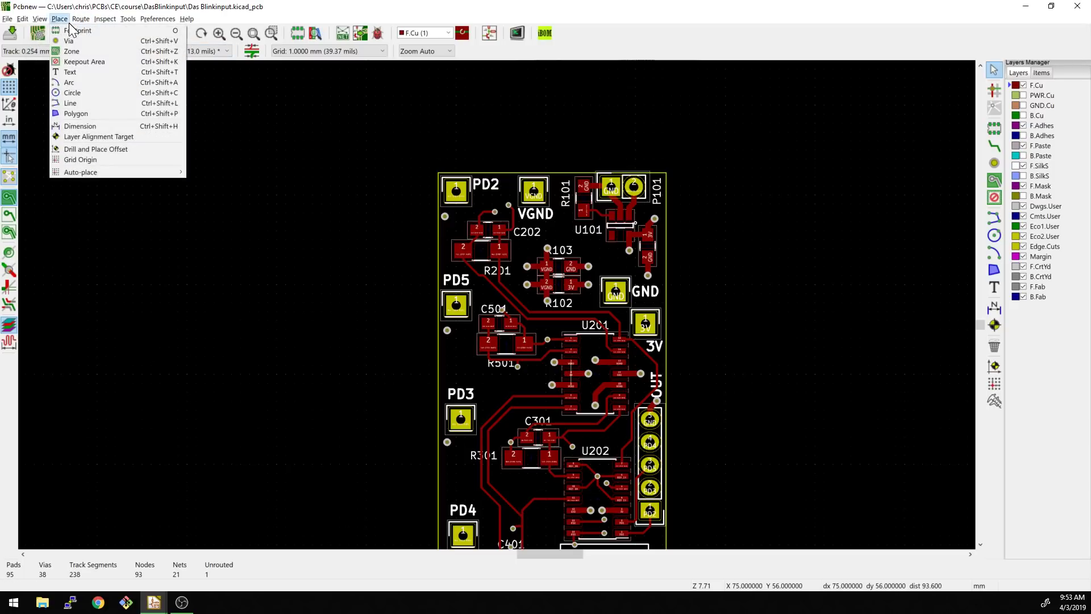
{"action": "mouse_move", "coordinate": [39, 21]}
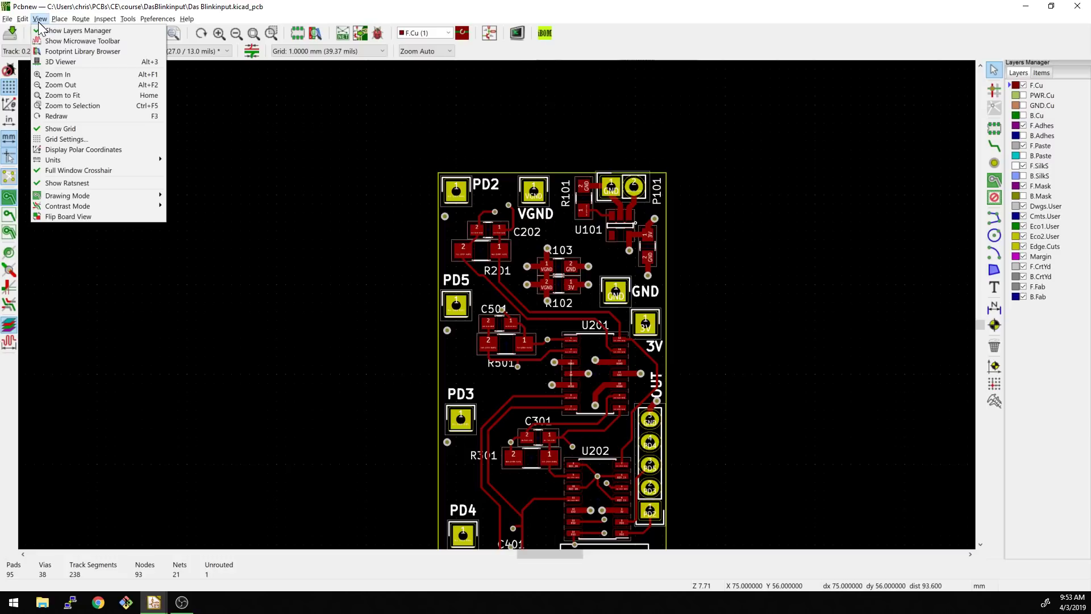
{"action": "left_click", "coordinate": [431, 240]}
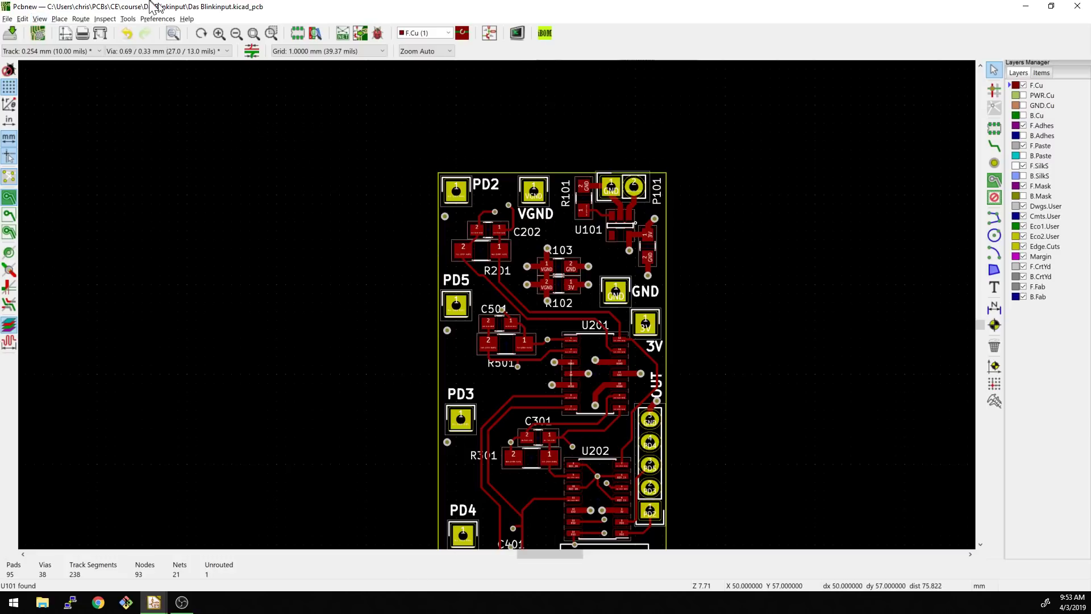
{"action": "left_click", "coordinate": [299, 38]}
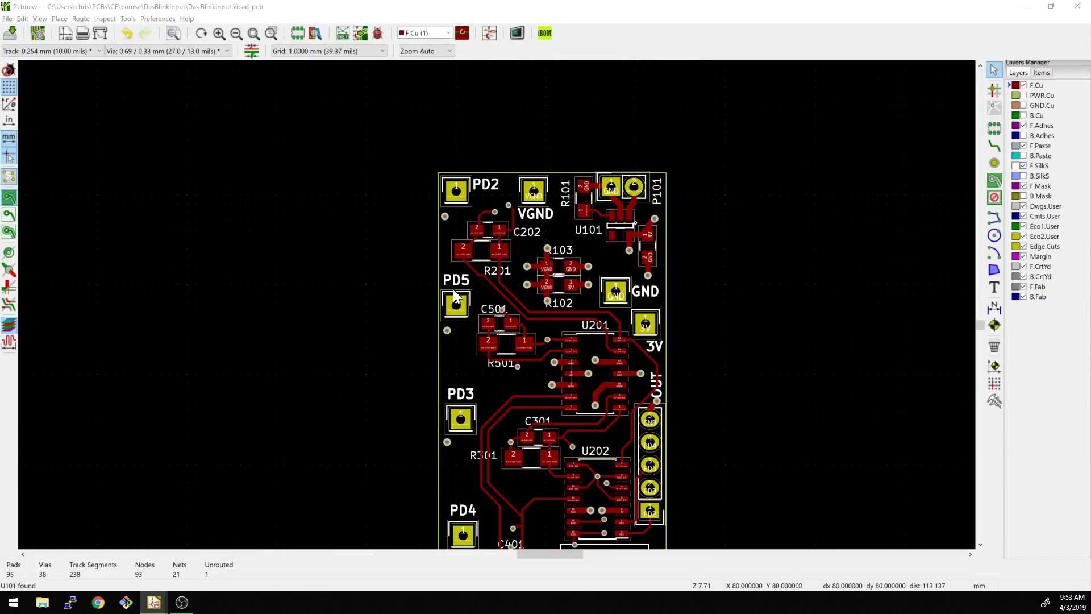
- Once the libraries finish loading, bring the maximised Footprint Editor window to the front
{"action": "left_click", "coordinate": [297, 33]}
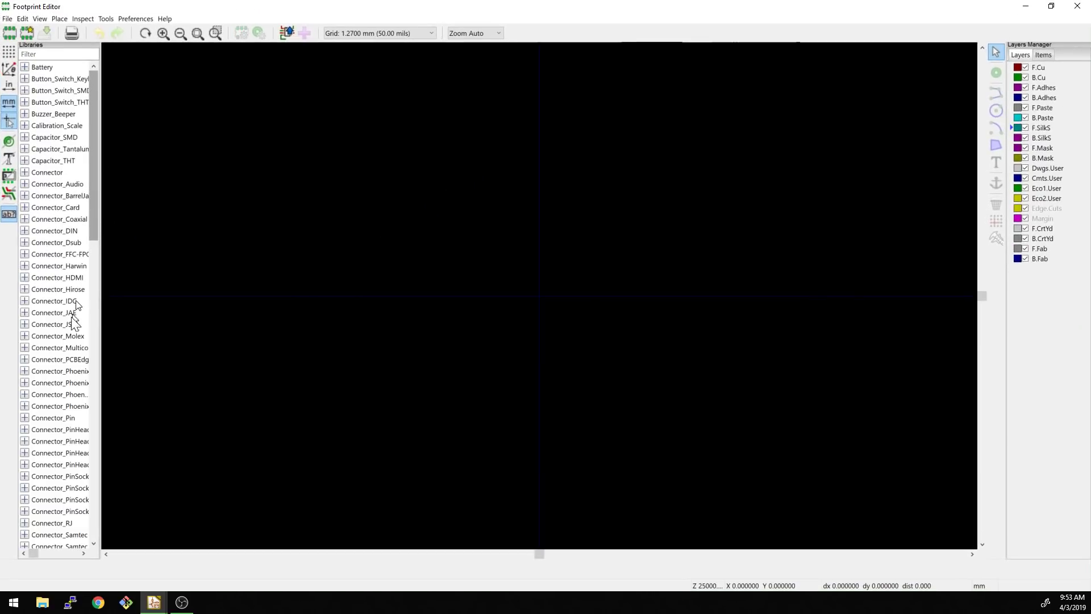
- Expand Connector_JST, widen the library pane, and load the JST_ACH_BM01B vertical connector footprint
{"action": "left_click", "coordinate": [25, 324]}
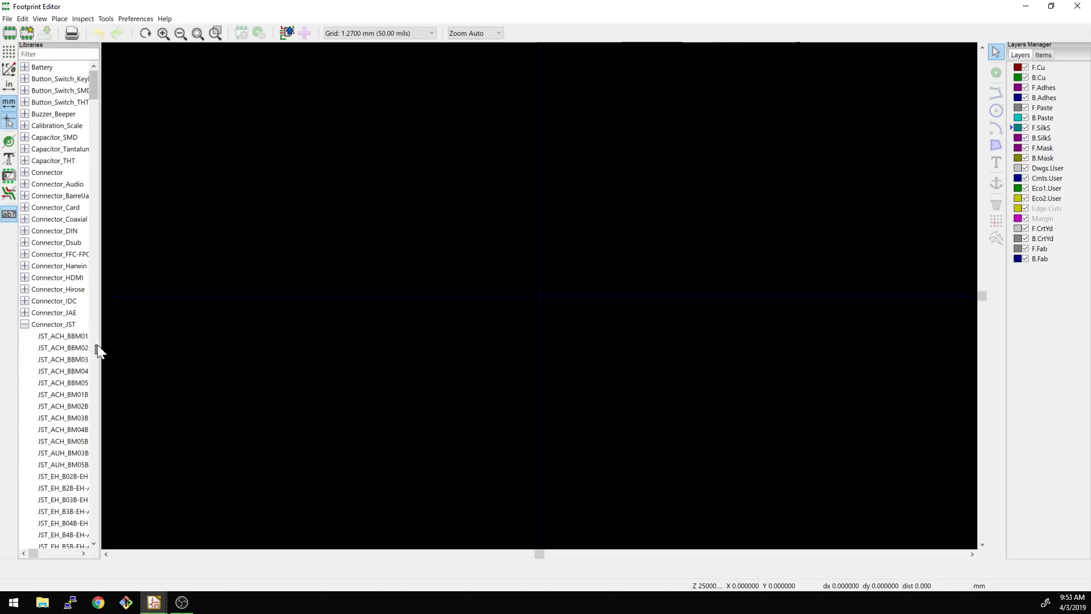
{"action": "left_click_drag", "start_coordinate": [102, 344], "coordinate": [208, 342]}
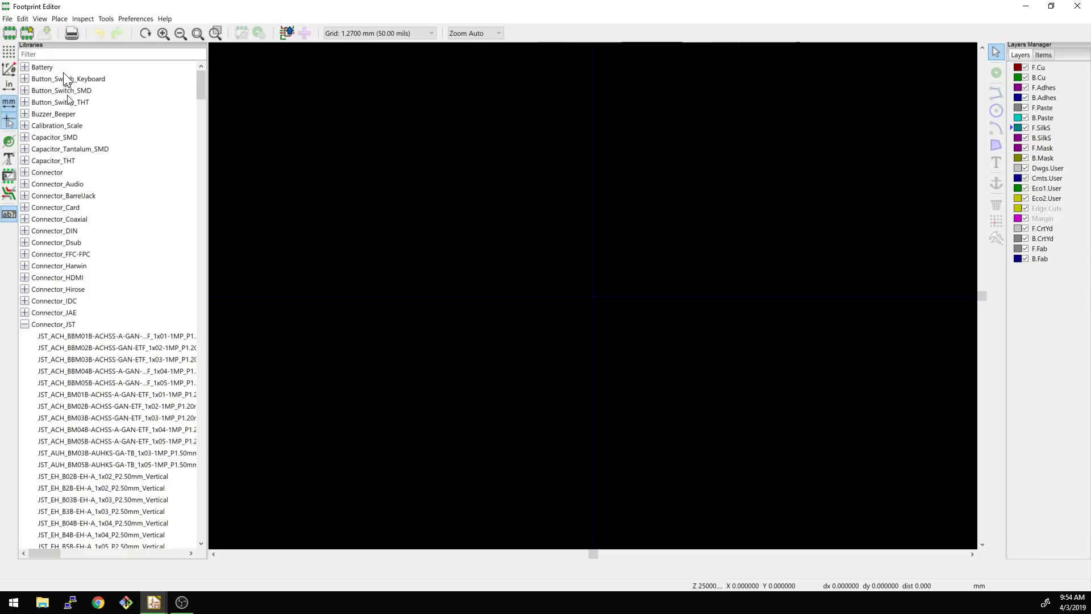
{"action": "left_click", "coordinate": [81, 395]}
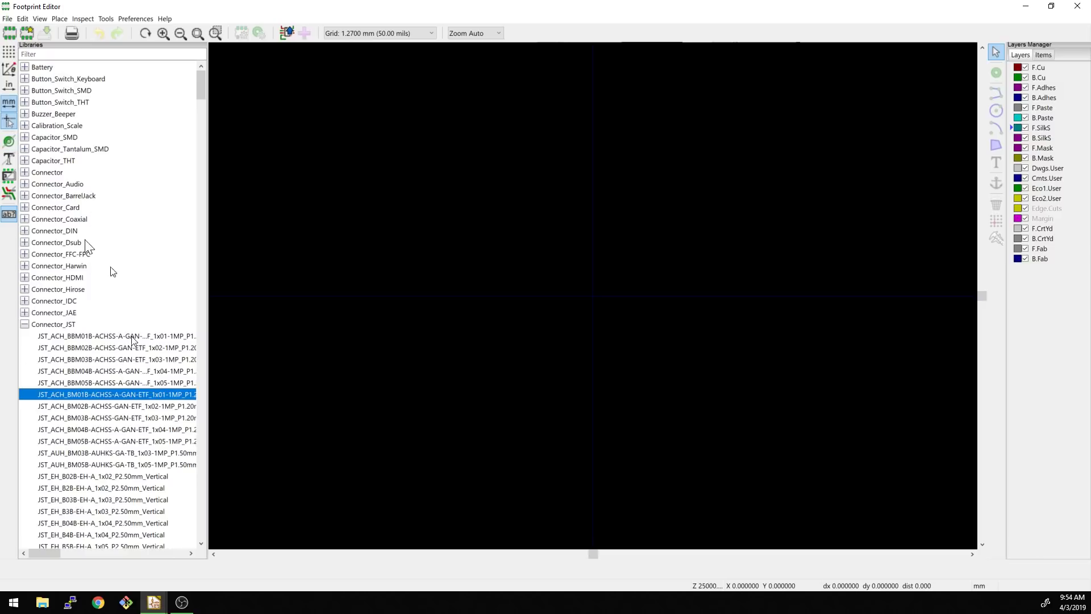
{"action": "double_click", "coordinate": [106, 395]}
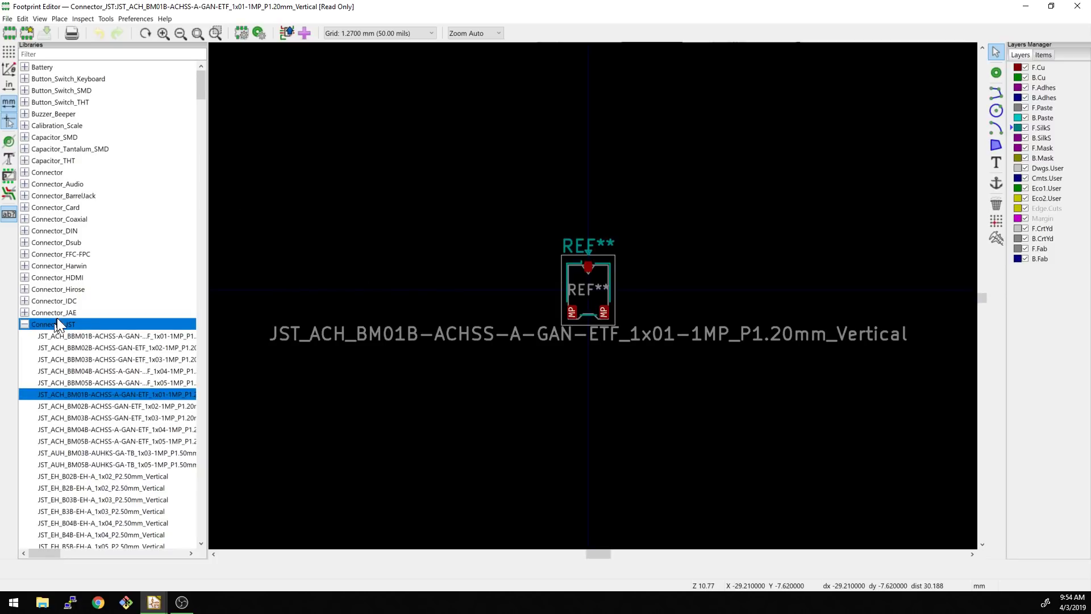
{"action": "scroll", "coordinate": [85, 318], "scroll_direction": "down", "scroll_amount": 20}
{"action": "left_click_drag", "start_coordinate": [204, 127], "coordinate": [183, 84]}
- Filter the libraries by 'ESP32' and load the ESP32-WROOM-32 footprint
{"action": "left_click", "coordinate": [110, 54]}
{"action": "type", "text": "ESP3"}
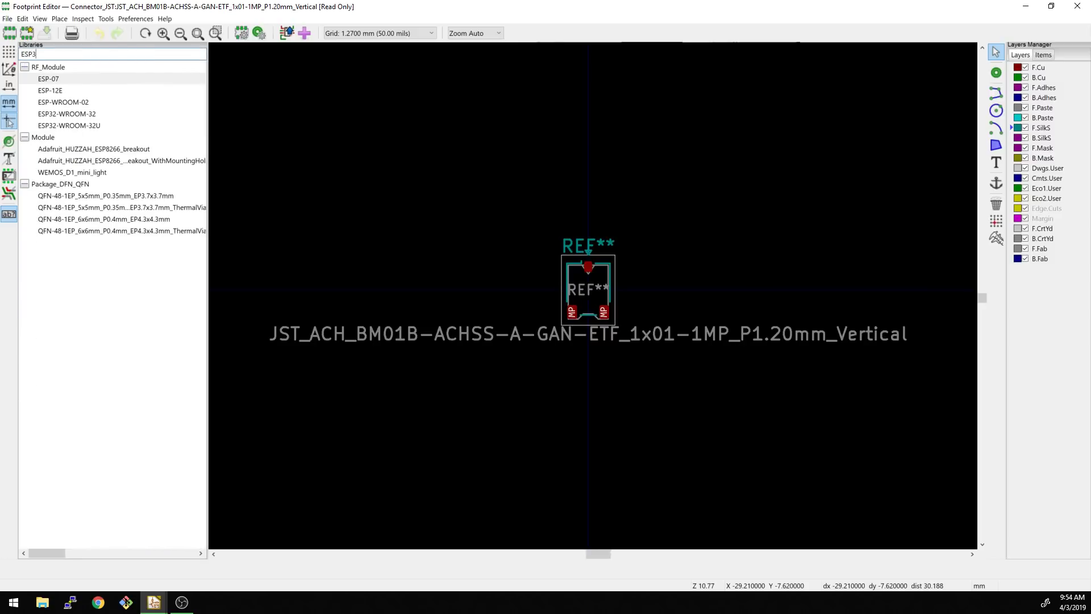
{"action": "type", "text": "2"}
{"action": "double_click", "coordinate": [87, 79]}
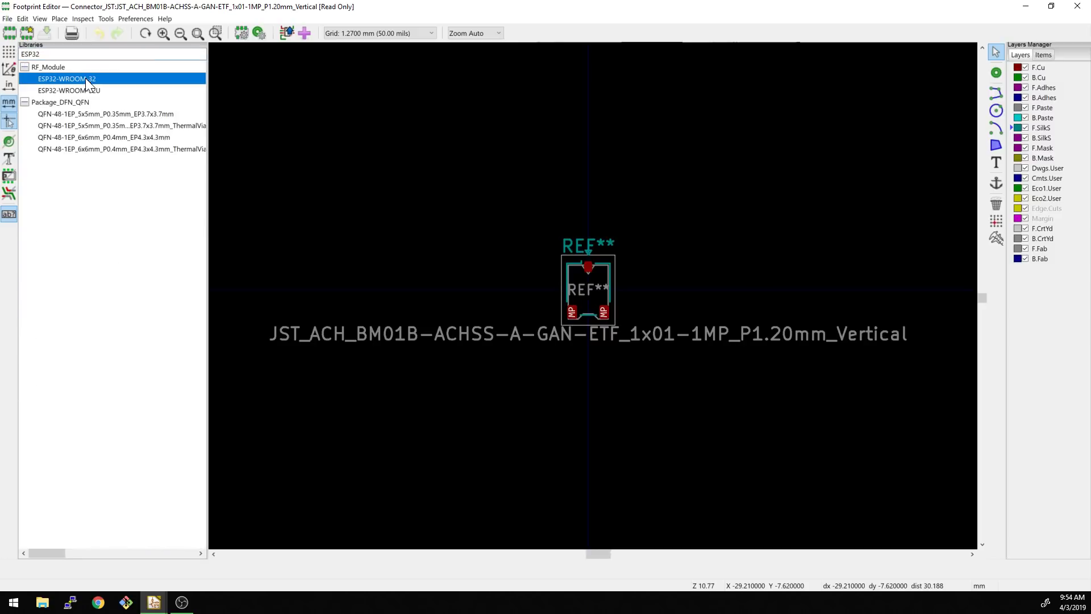
- Zoom and pan around the ESP32-WROOM-32 footprint to examine its antenna keep-out zone
{"action": "scroll", "coordinate": [626, 293], "scroll_direction": "up", "scroll_amount": 5}
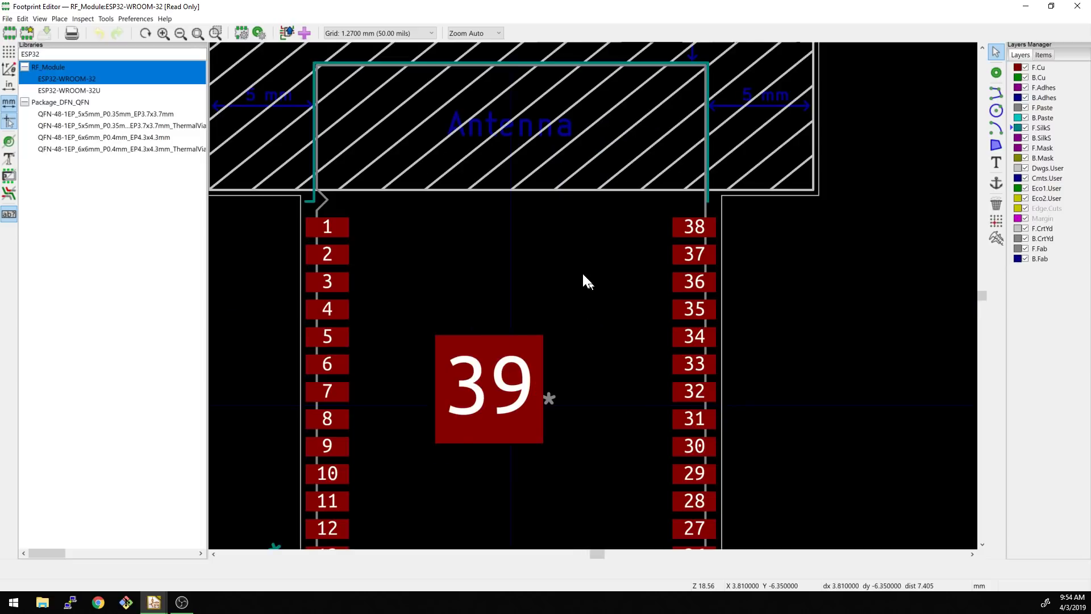
{"action": "scroll", "coordinate": [706, 407], "scroll_direction": "down", "scroll_amount": 2}
{"action": "scroll", "coordinate": [639, 372], "scroll_direction": "down", "scroll_amount": 2}
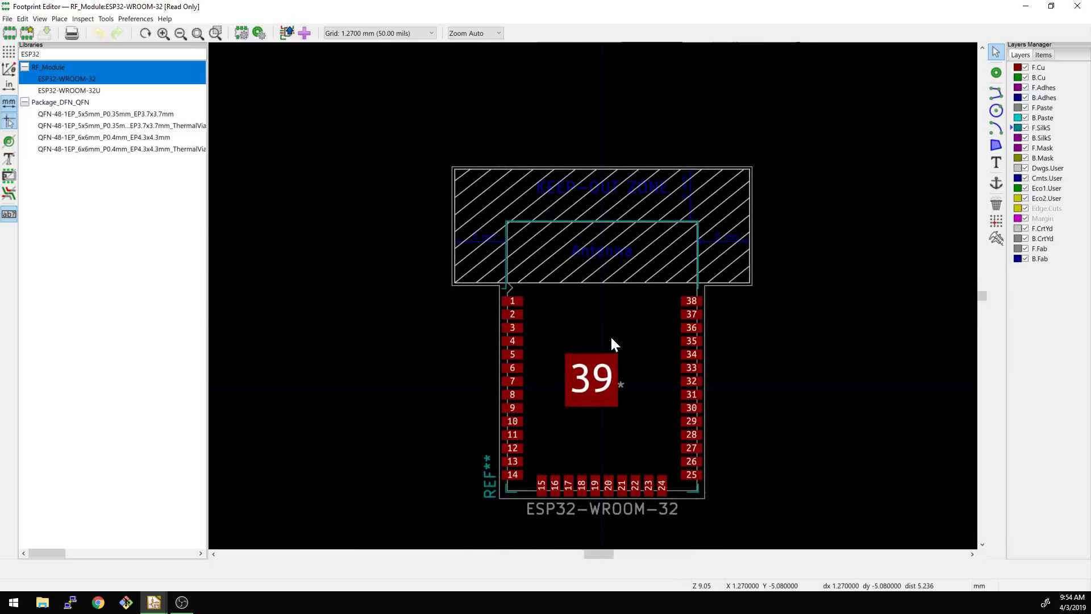
{"action": "scroll", "coordinate": [593, 298], "scroll_direction": "up", "scroll_amount": 3}
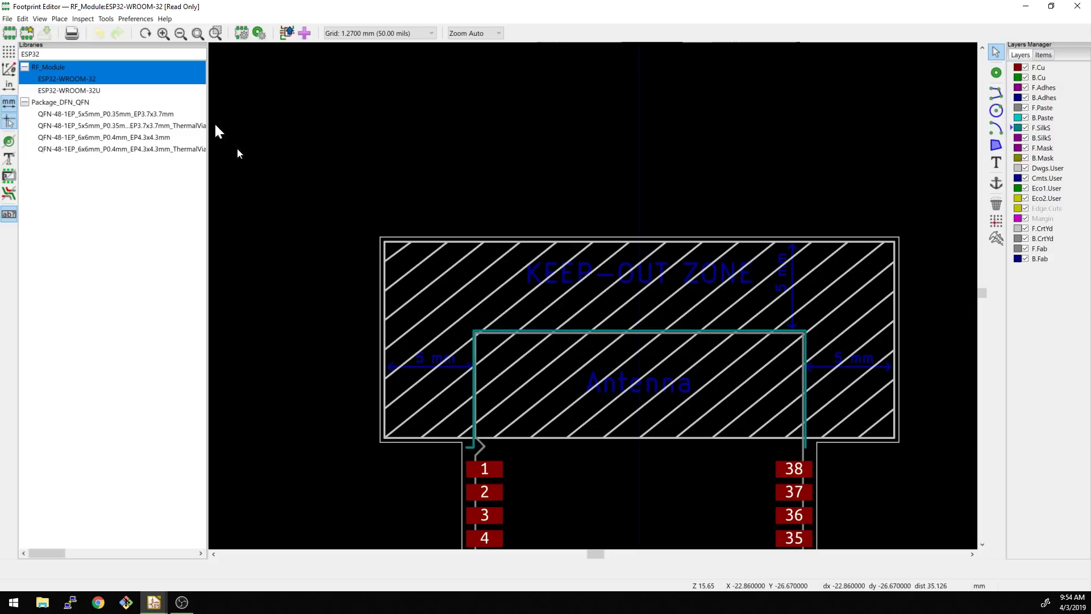
{"action": "scroll", "coordinate": [326, 253], "scroll_direction": "down", "scroll_amount": 1}
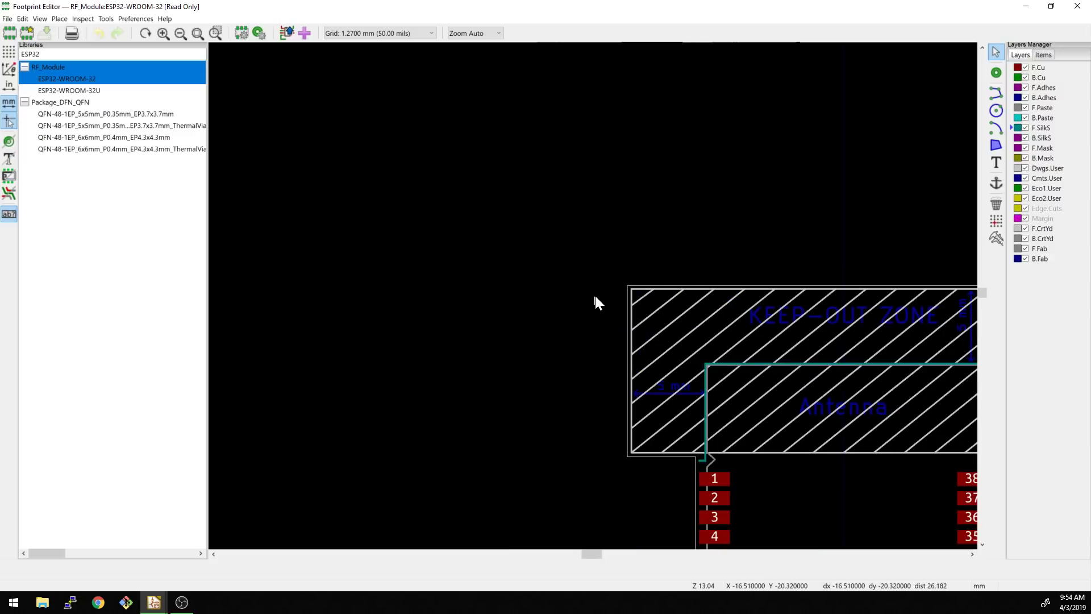
{"action": "middle_click_drag", "start_coordinate": [726, 353], "coordinate": [462, 231]}
{"action": "scroll", "coordinate": [463, 231], "scroll_direction": "down", "scroll_amount": 3}
{"action": "scroll", "coordinate": [592, 299], "scroll_direction": "up", "scroll_amount": 3}
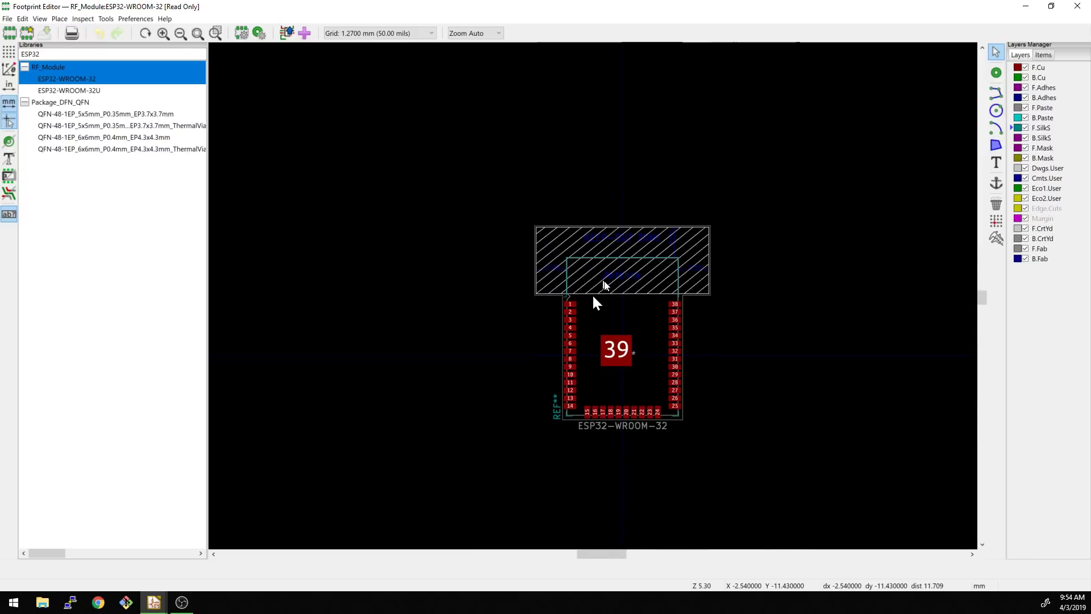
{"action": "scroll", "coordinate": [581, 290], "scroll_direction": "down", "scroll_amount": 2}
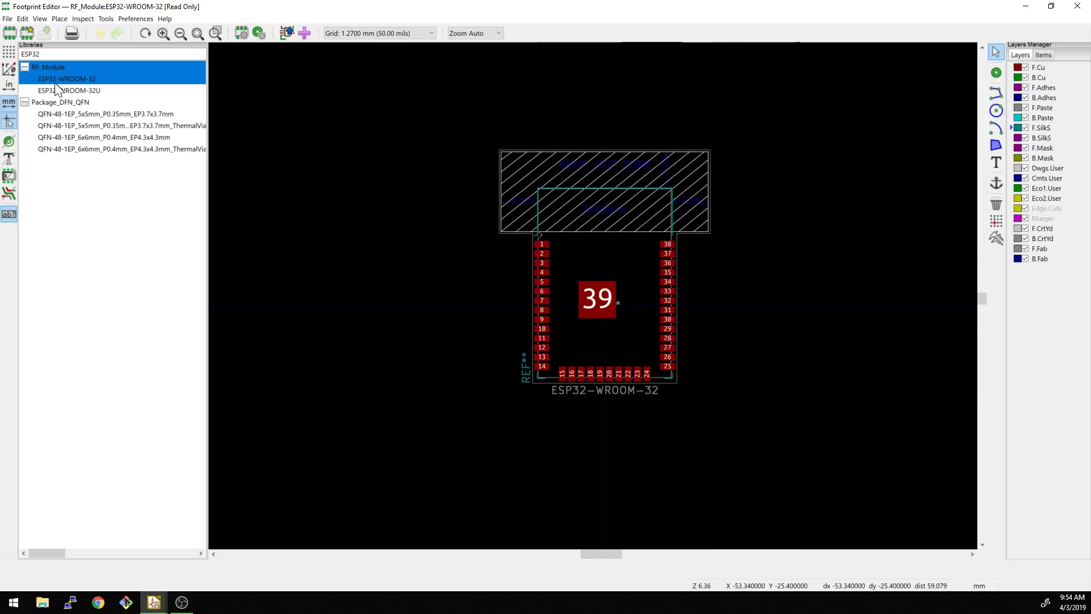
- Load the QFN-48-1EP_5x5mm_P0.35mm_EP3.7x3.7mm footprint, clear the ESP32 filter, and expand Connector_DIN
{"action": "double_click", "coordinate": [80, 115]}
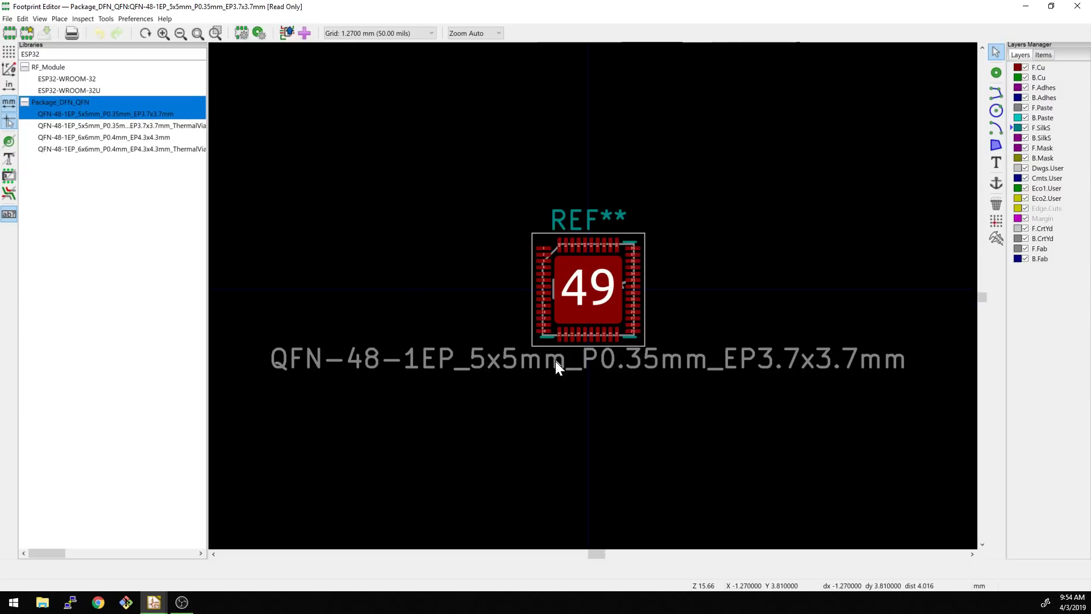
{"action": "middle_click_drag", "start_coordinate": [558, 365], "coordinate": [541, 336]}
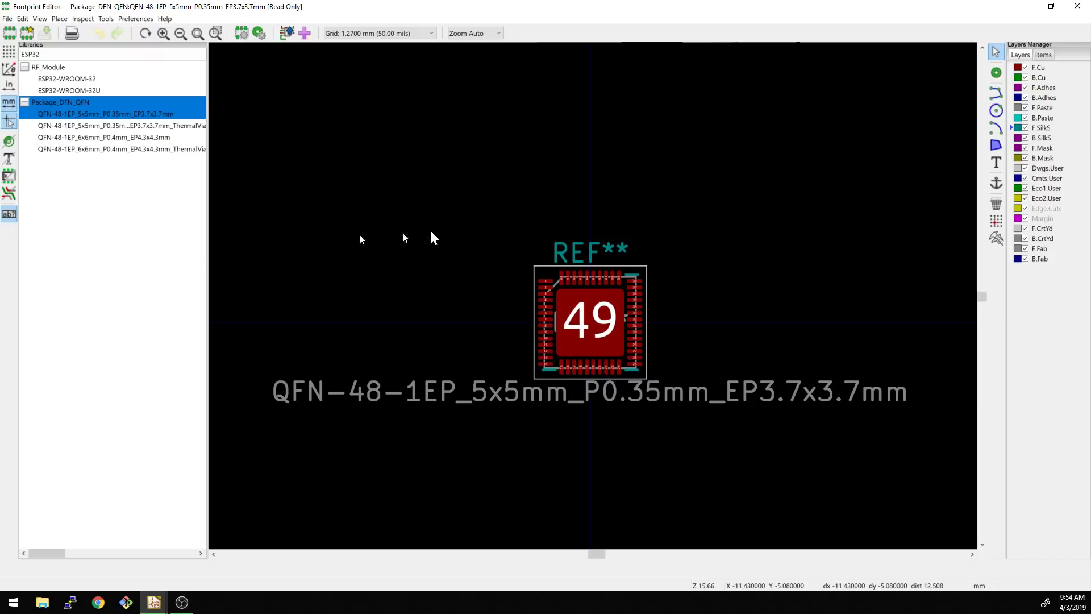
{"action": "left_click", "coordinate": [39, 54]}
{"action": "key", "text": "ctrl+a"}
{"action": "key", "text": "BackSpace"}
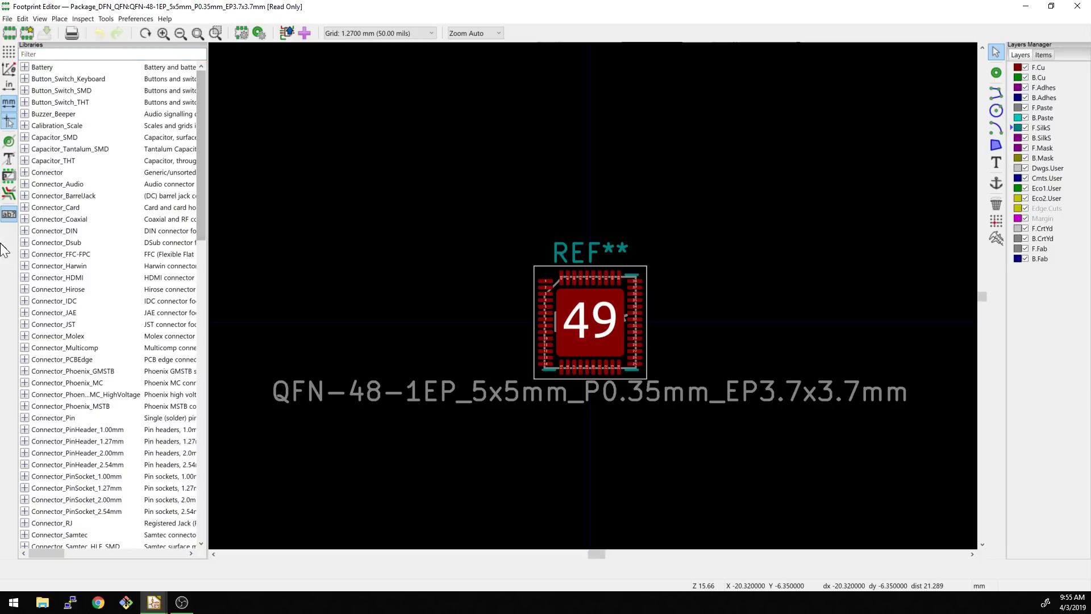
{"action": "left_click", "coordinate": [25, 230]}
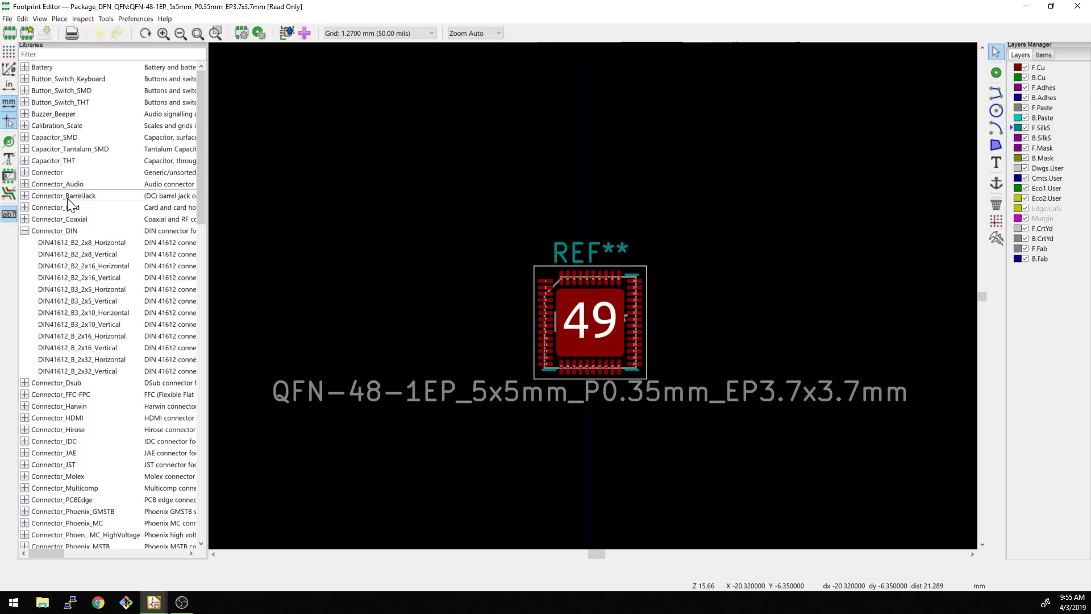
{"action": "left_click", "coordinate": [8, 19]}
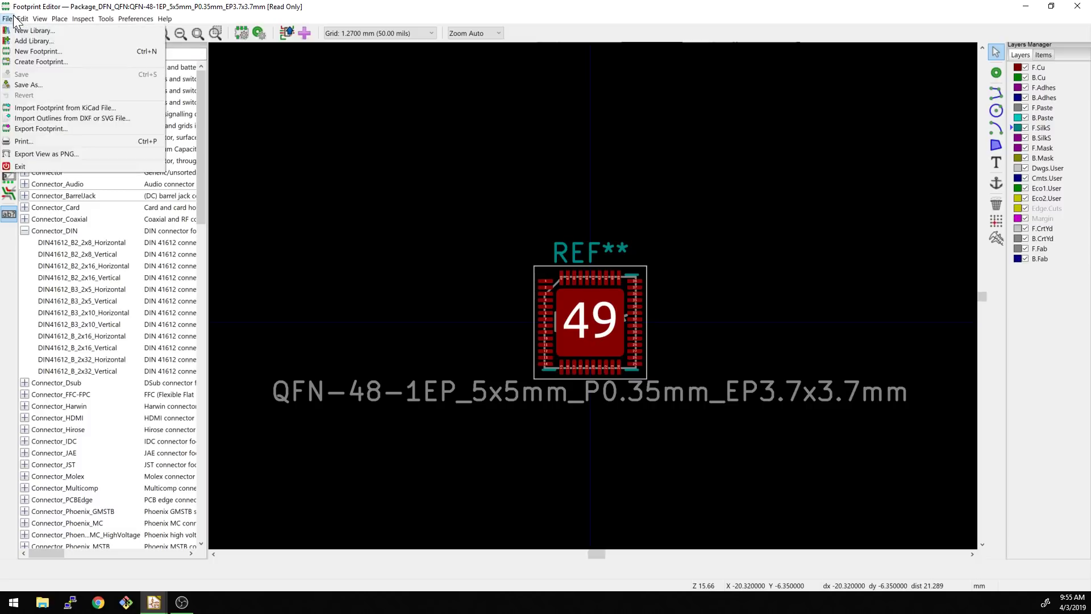
{"action": "left_click", "coordinate": [639, 326]}
{"action": "left_click", "coordinate": [601, 329]}
{"action": "key", "text": "Escape"}
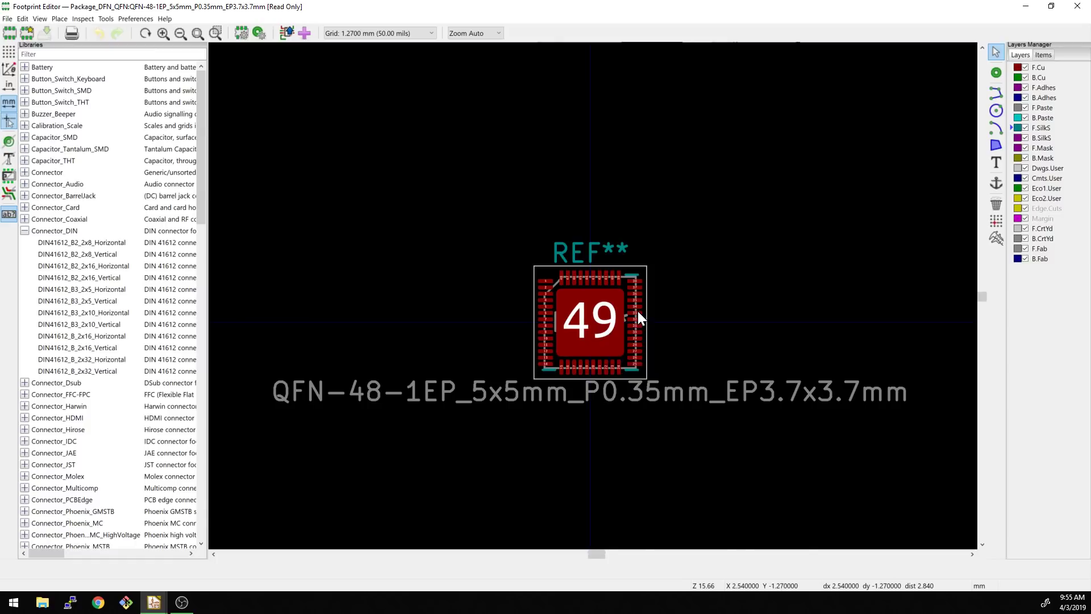
{"action": "scroll", "coordinate": [637, 312], "scroll_direction": "up", "scroll_amount": 8}
{"action": "left_click", "coordinate": [620, 308]}
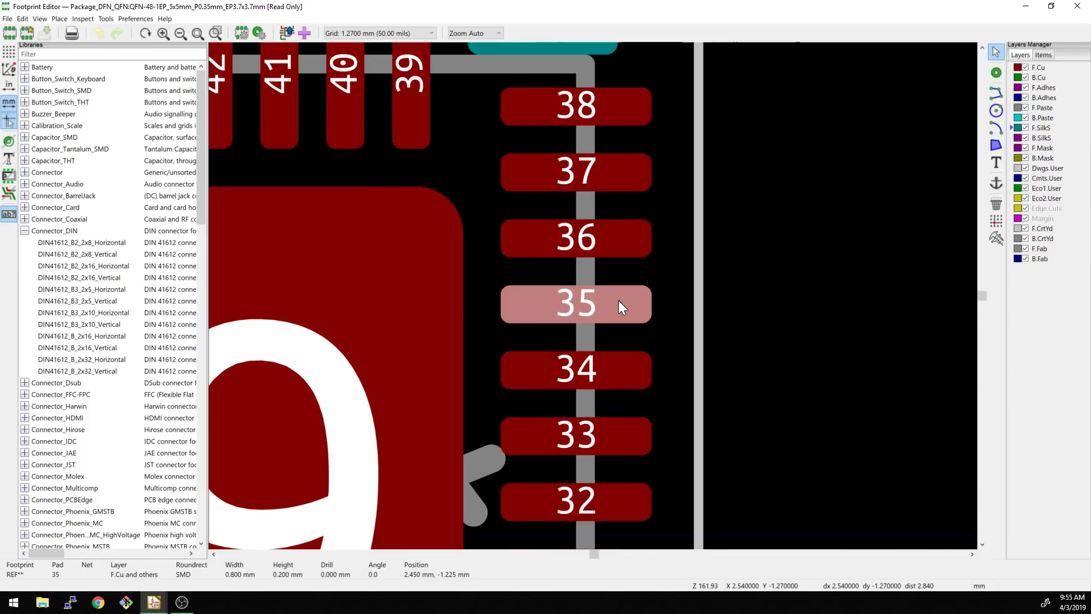
{"action": "double_click", "coordinate": [619, 301]}
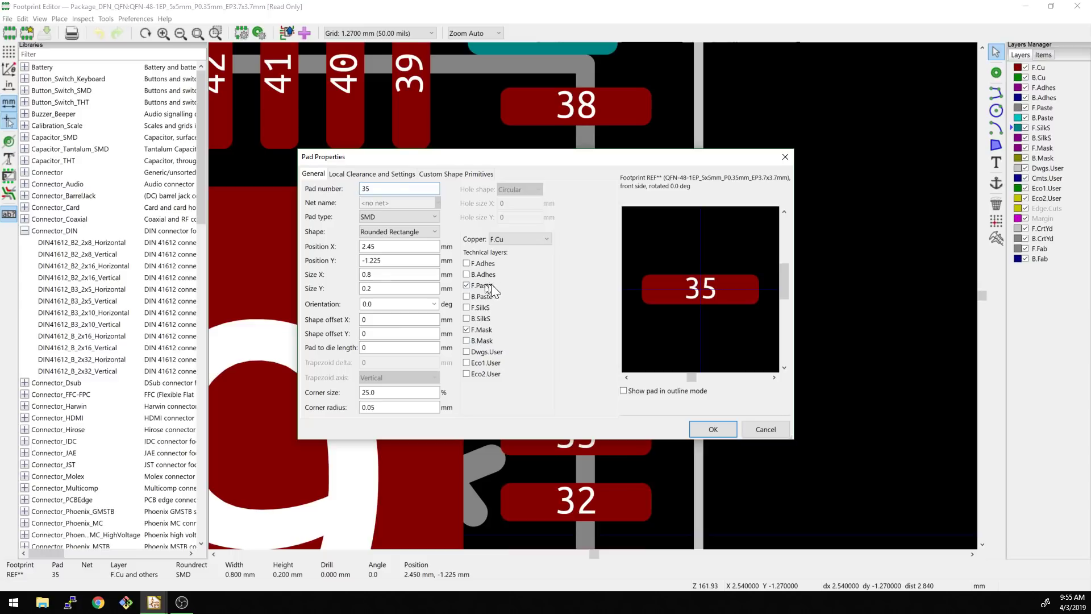
{"action": "left_click", "coordinate": [401, 176]}
{"action": "left_click", "coordinate": [472, 176]}
{"action": "left_click", "coordinate": [306, 173]}
{"action": "left_click", "coordinate": [764, 429]}
{"action": "scroll", "coordinate": [574, 293], "scroll_direction": "down", "scroll_amount": 5}
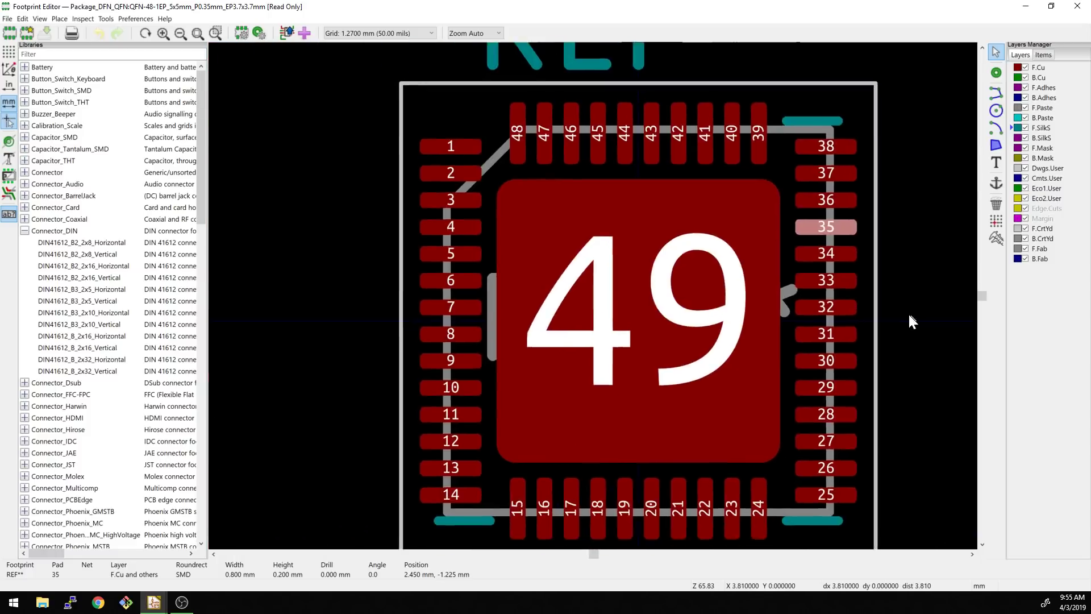
{"action": "middle_click_drag", "start_coordinate": [625, 306], "coordinate": [664, 266]}
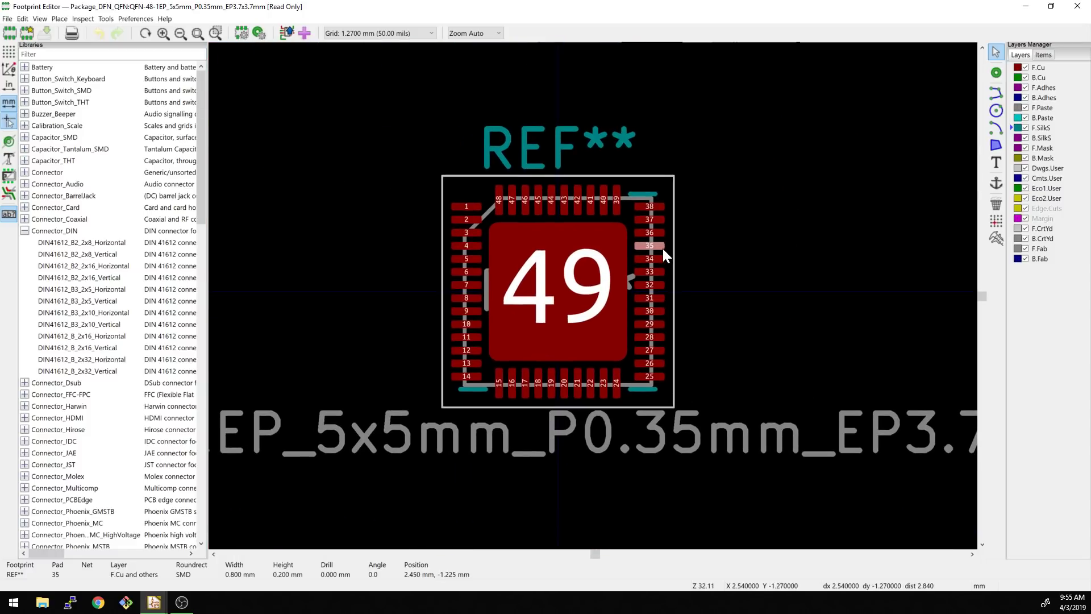